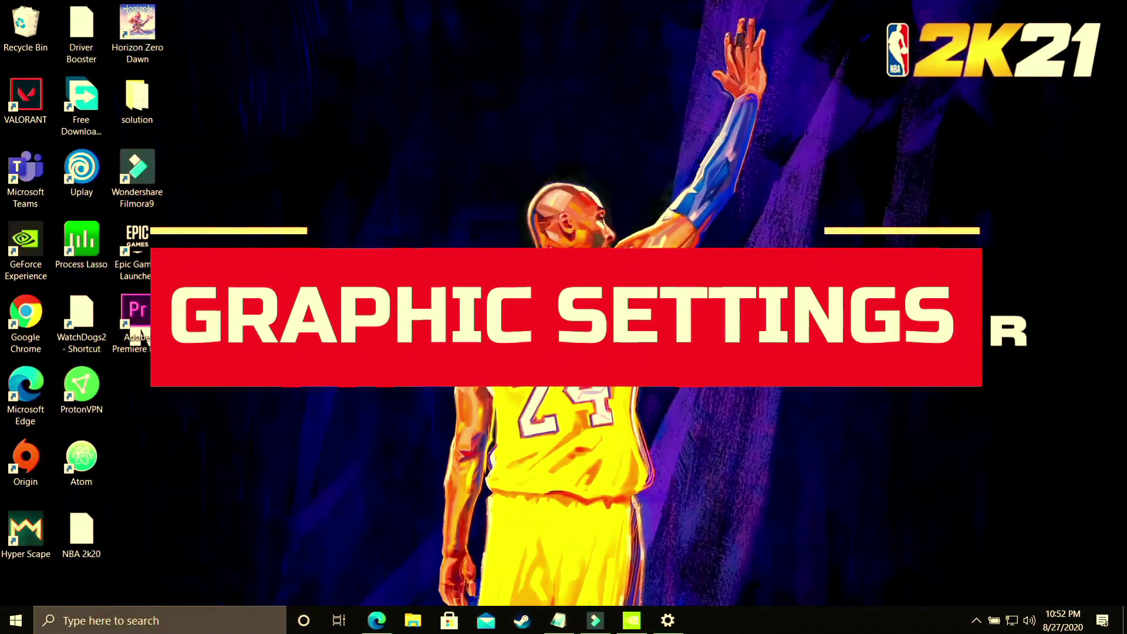
Search Windows for "Graphic" and open the Graphics settings page.
click(165, 611)
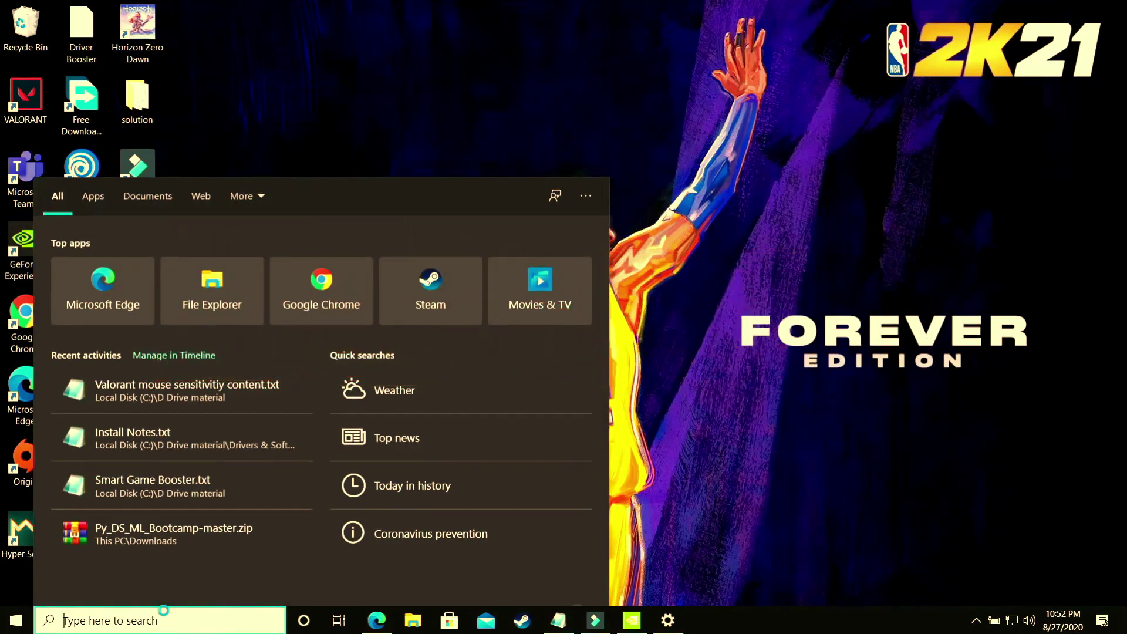
text(Graphic)
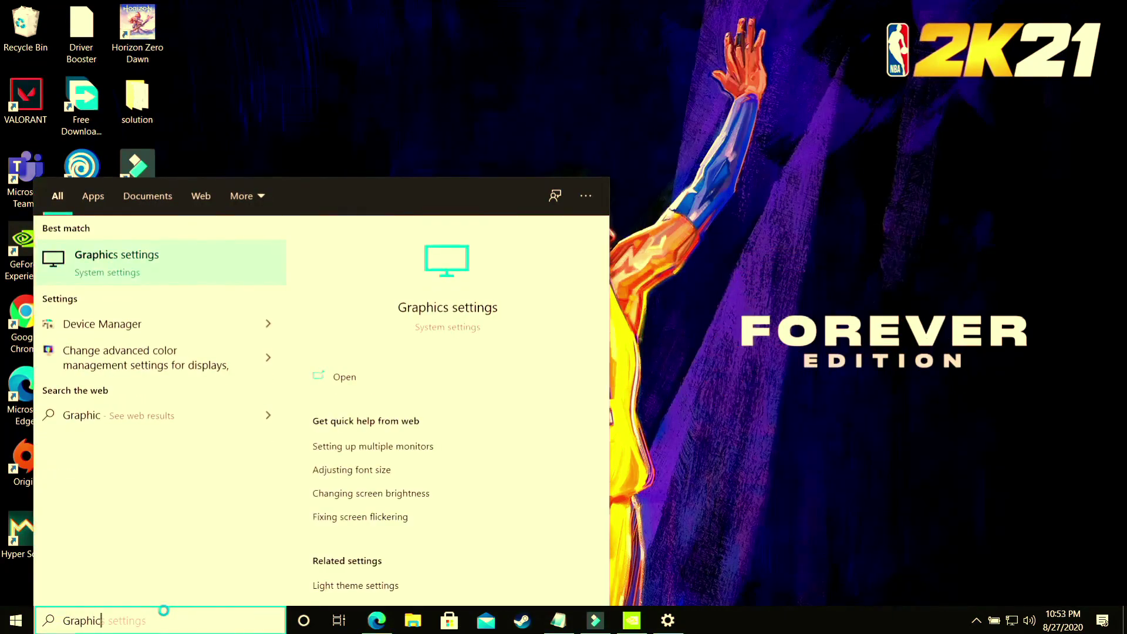
click(117, 267)
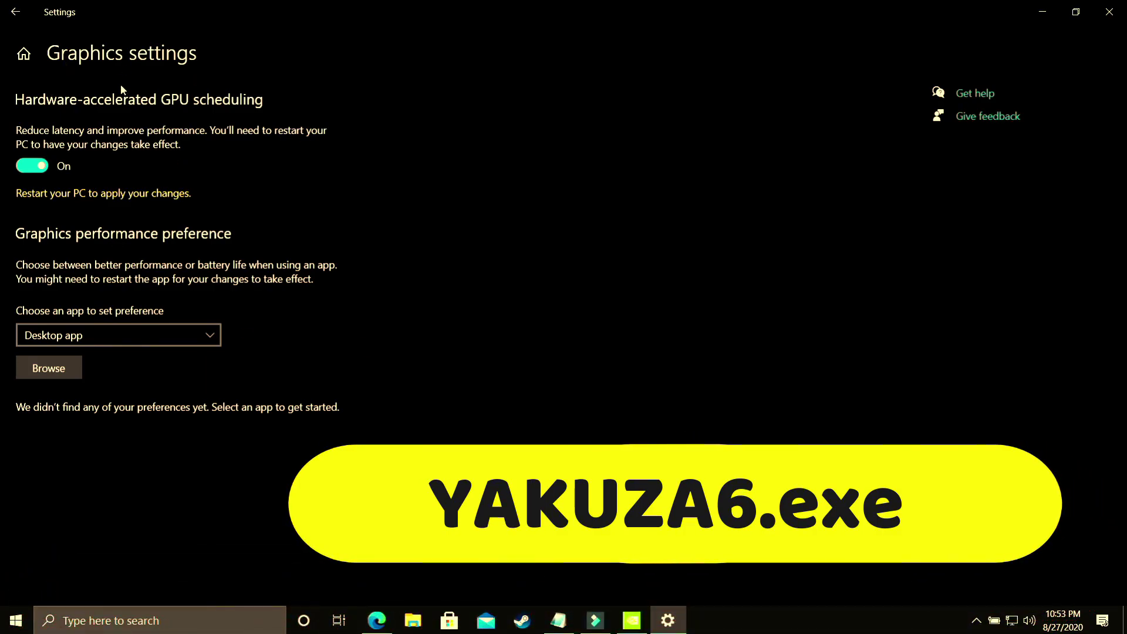
Add the desktop app NBA2K20 from the Steam NBA 2K20 folder to the graphics performance preference list.
click(76, 333)
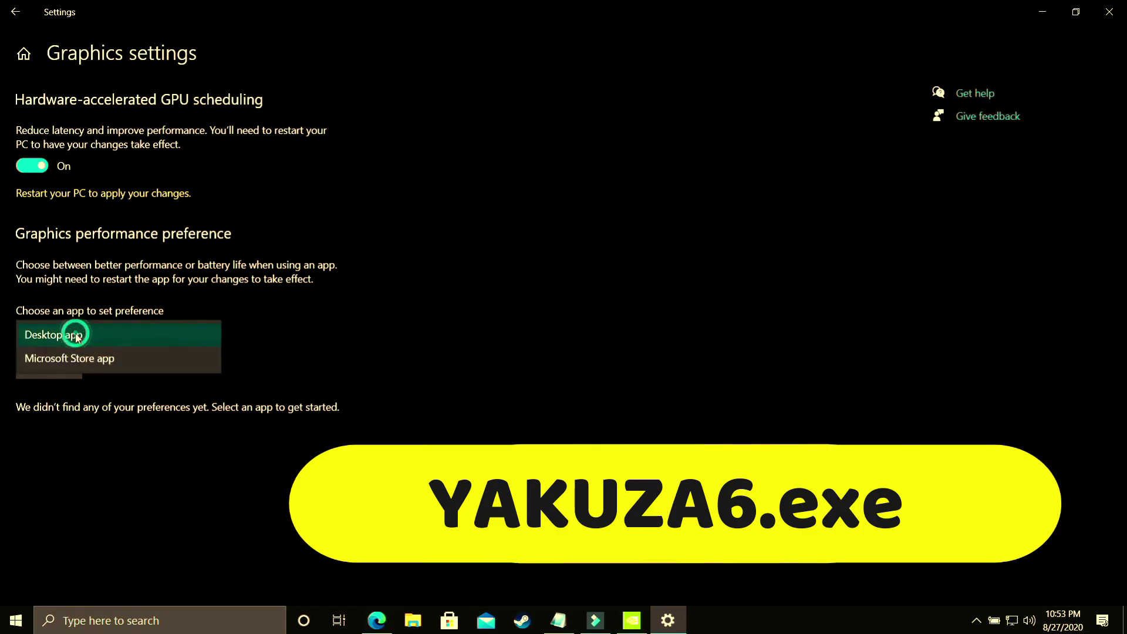
click(51, 333)
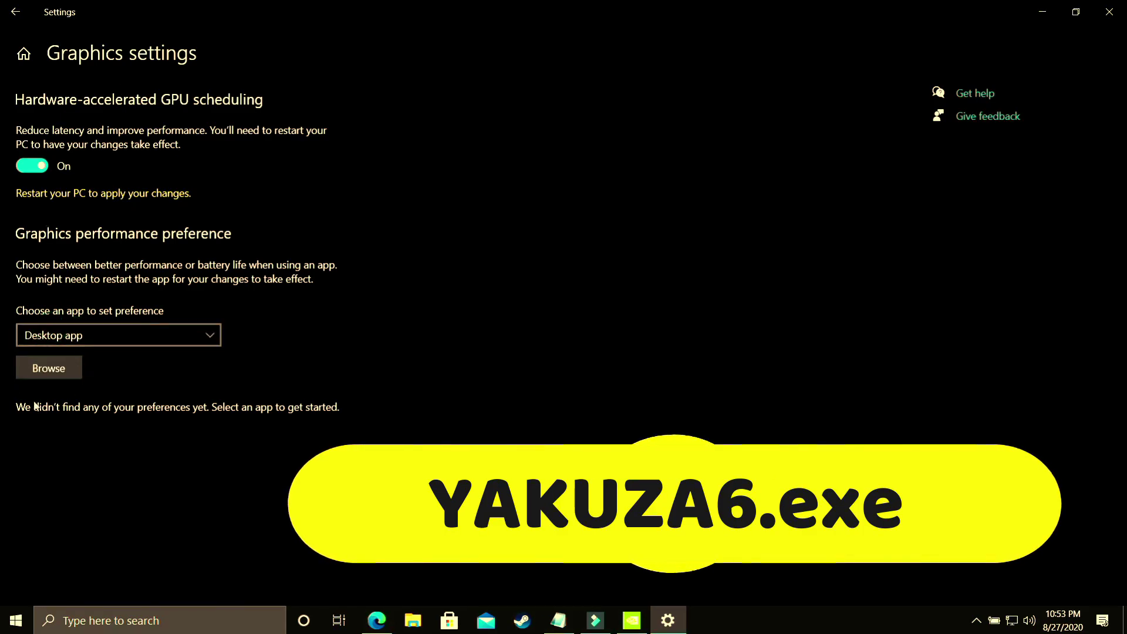
click(49, 371)
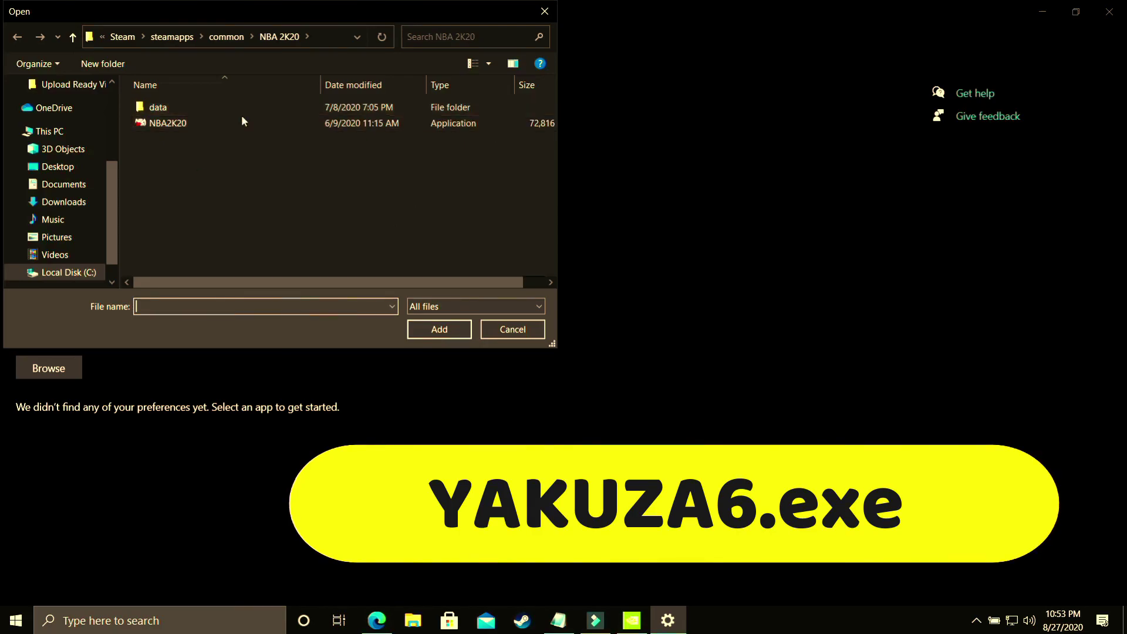
click(174, 125)
double_click(175, 125)
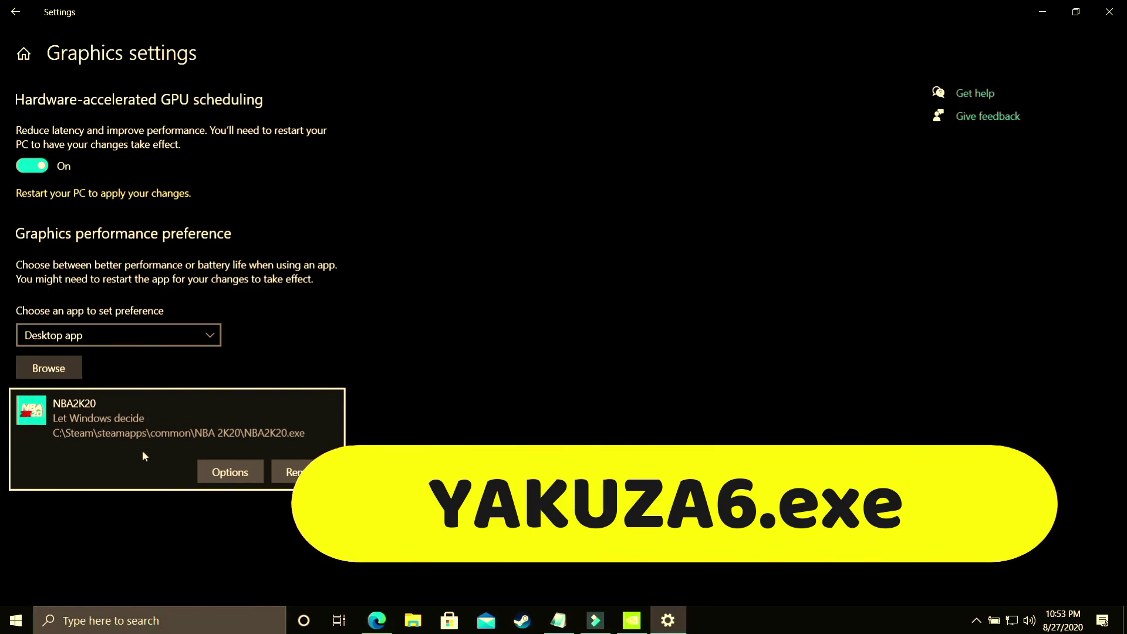
Set the graphics preference of NBA2K20 to High performance and save it.
click(229, 471)
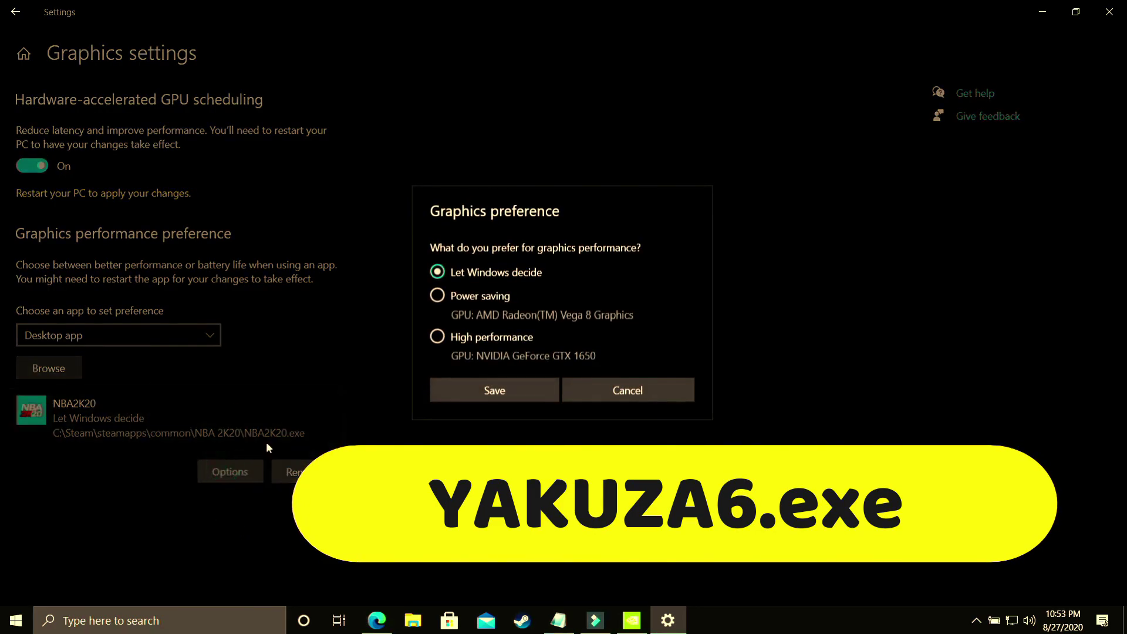
click(441, 345)
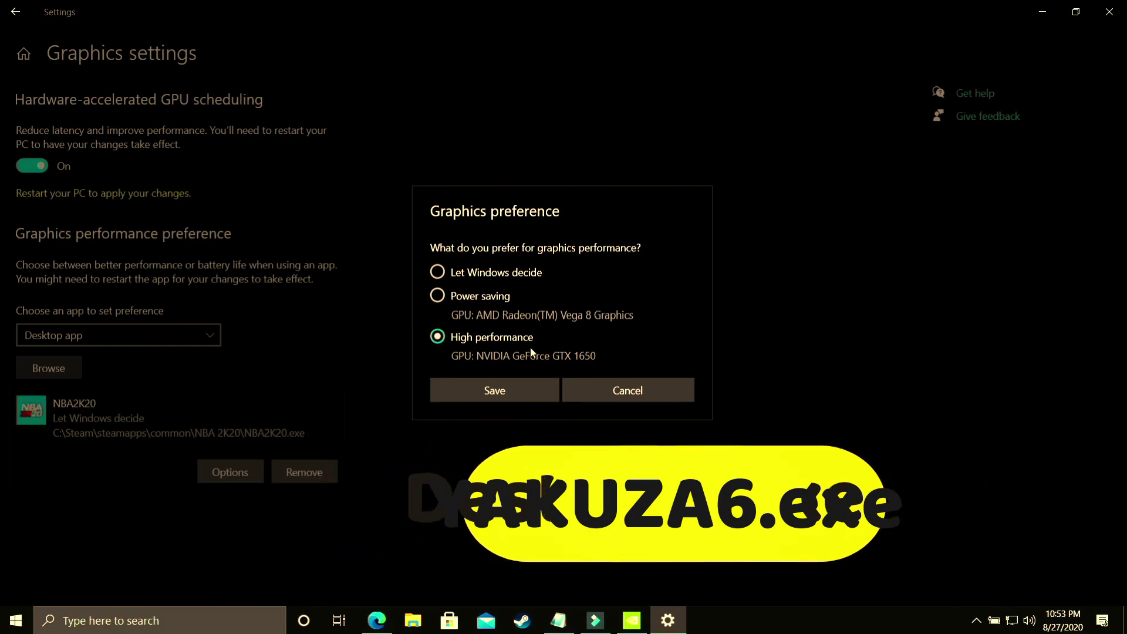
click(492, 386)
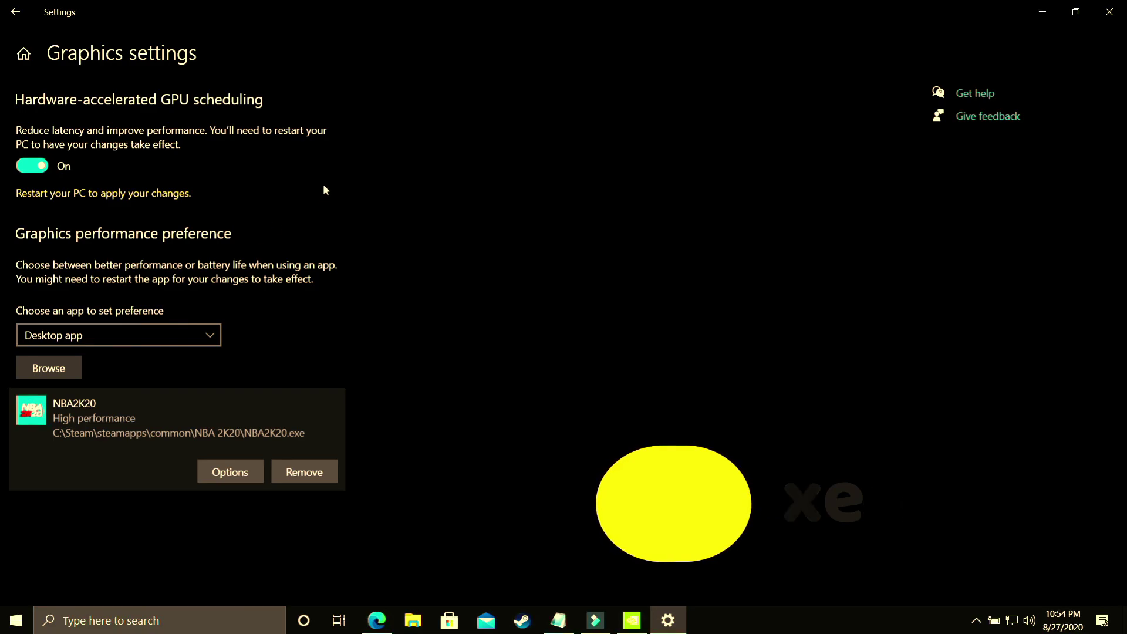
Return to the desktop and open the NVIDIA Control Panel.
key(super+d)
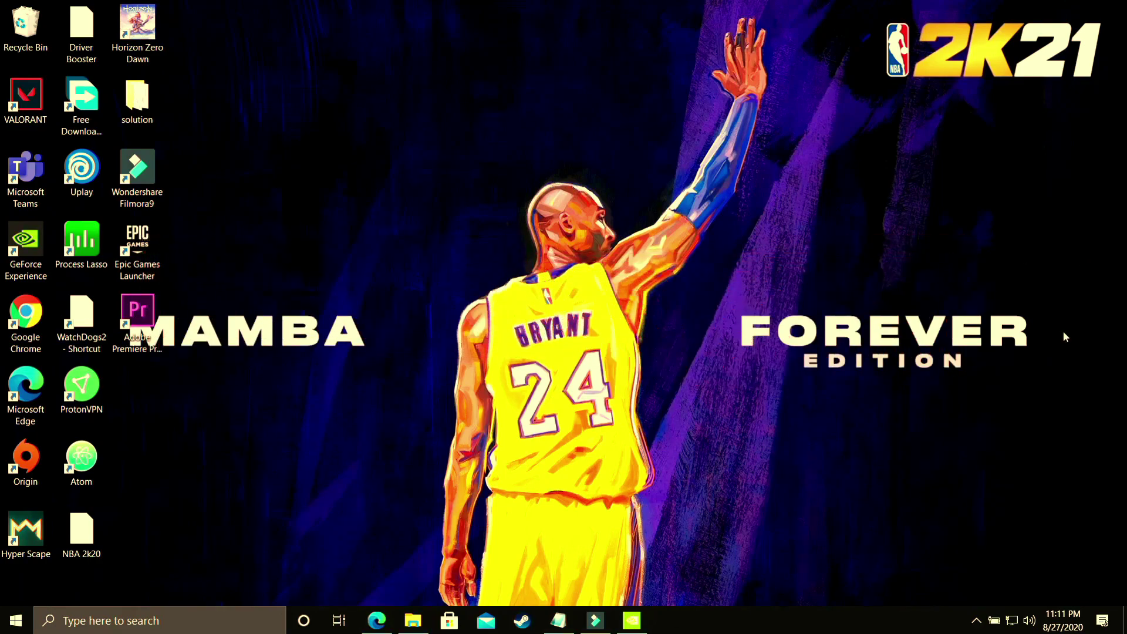
right_click(534, 273)
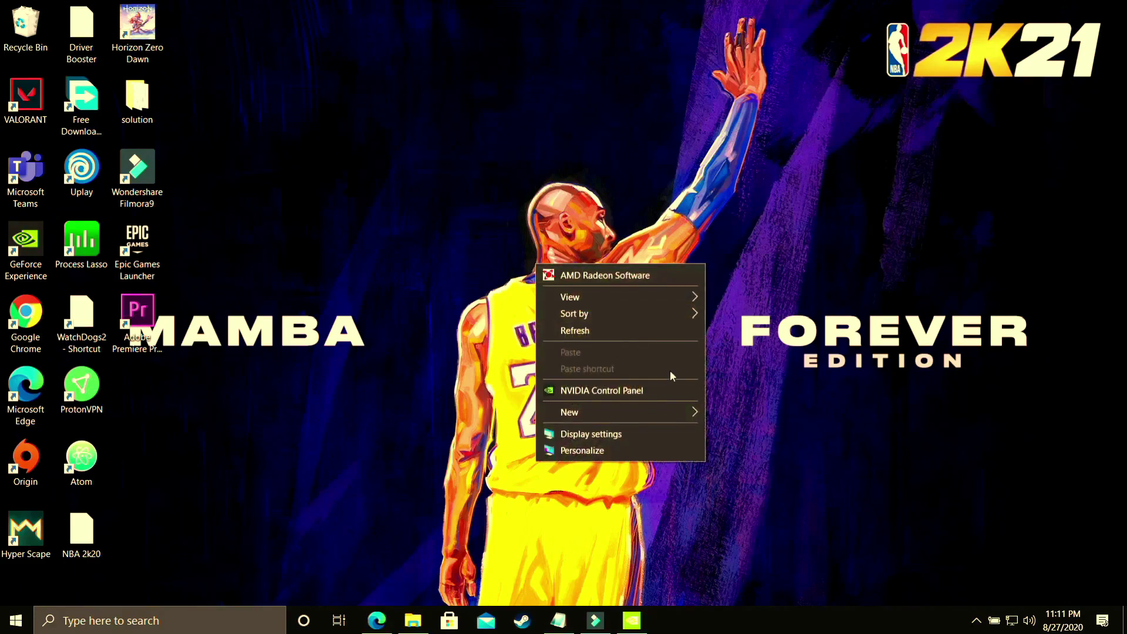
click(627, 391)
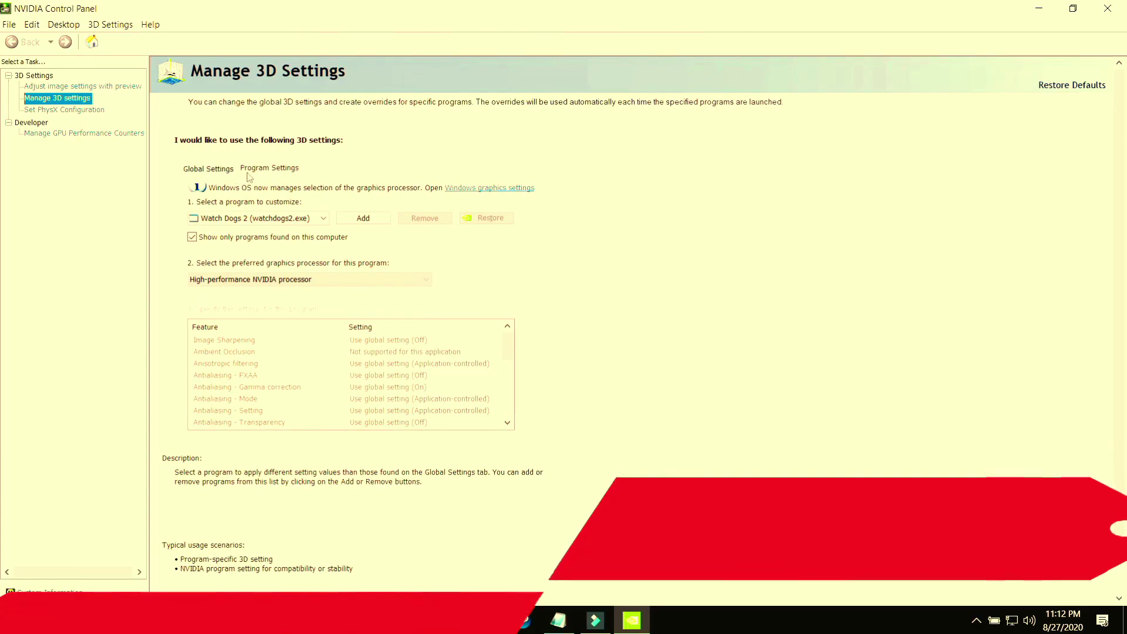
Choose NBA 2K20 (nba2k20.exe) in the program-specific 3D settings and set its preferred graphics processor to High-performance NVIDIA processor.
click(210, 168)
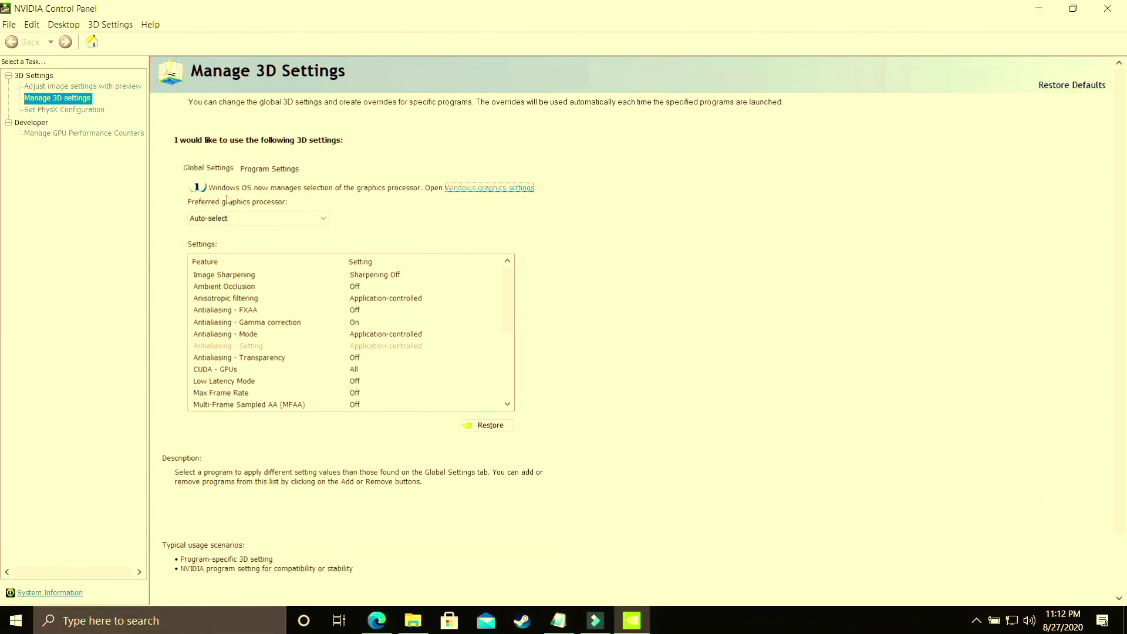
click(282, 178)
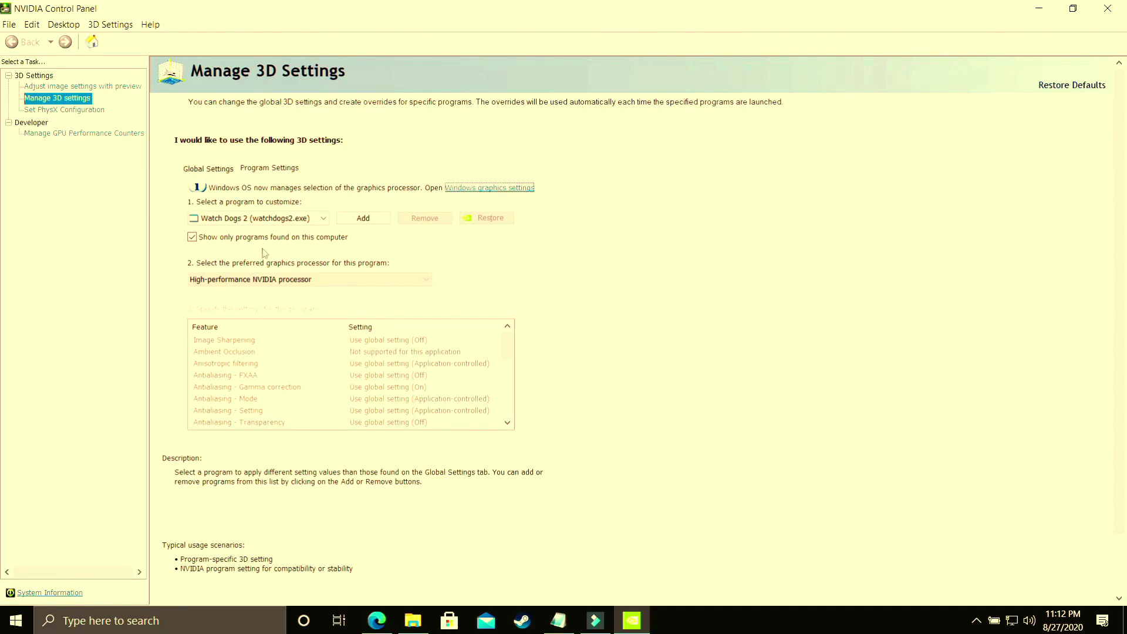
click(253, 218)
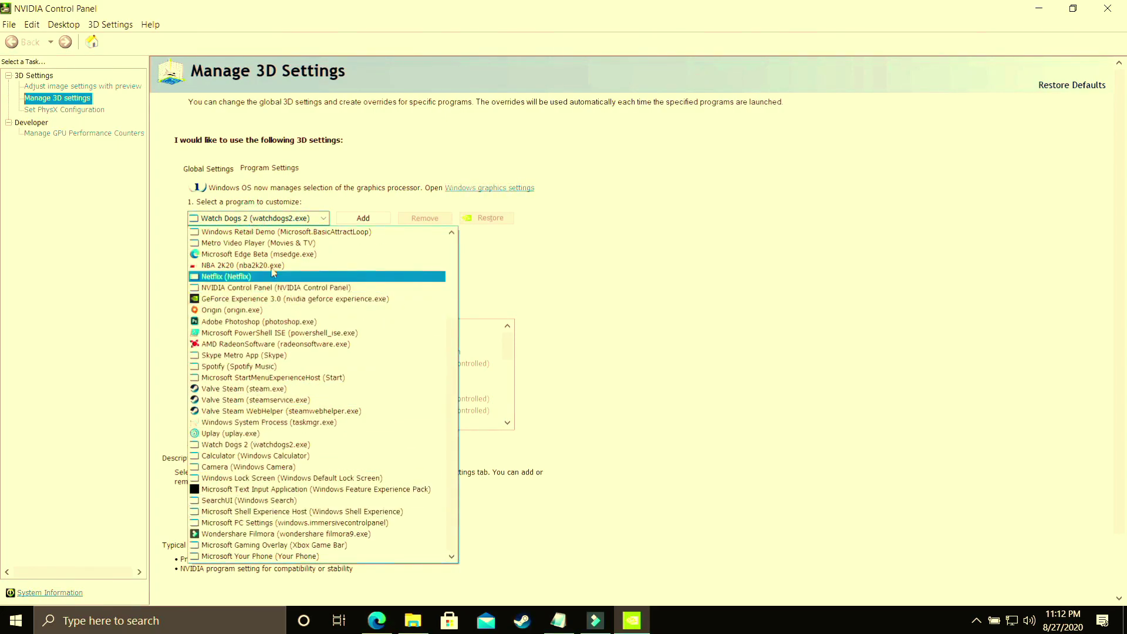
click(343, 265)
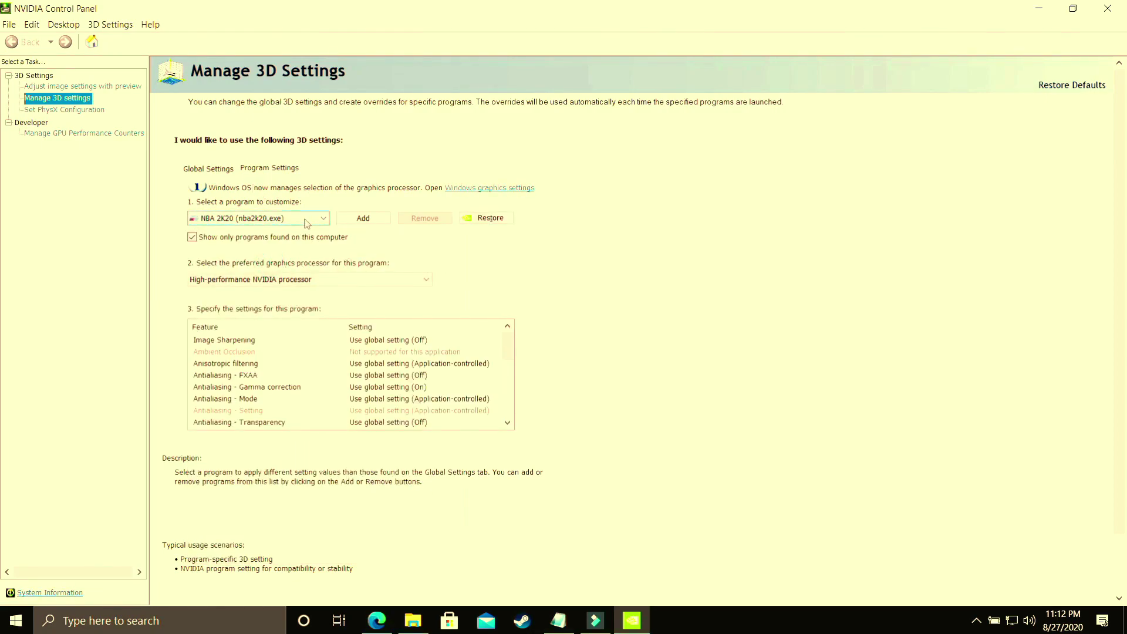
click(240, 279)
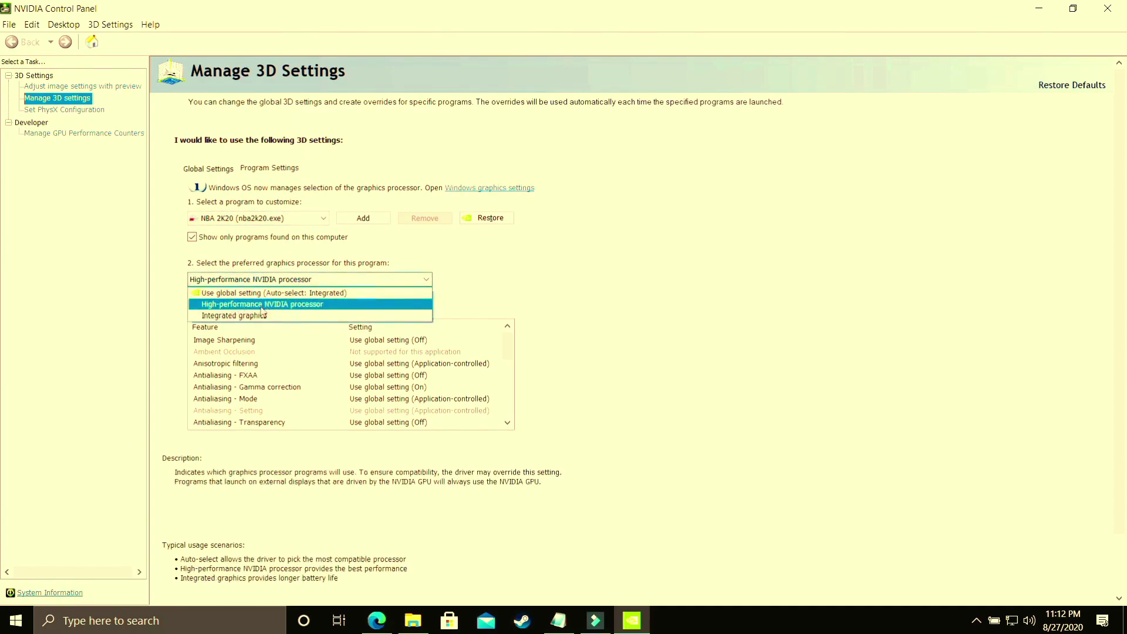
click(261, 306)
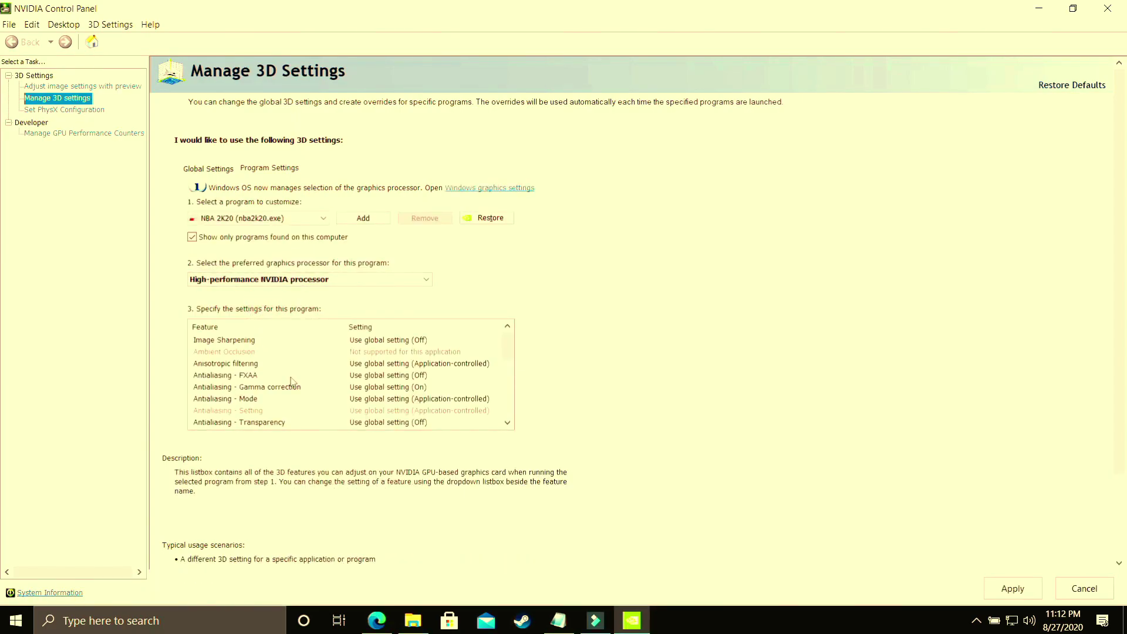
Set the power management mode for NBA 2K20 to Prefer maximum performance.
scroll(291, 382, down, 2)
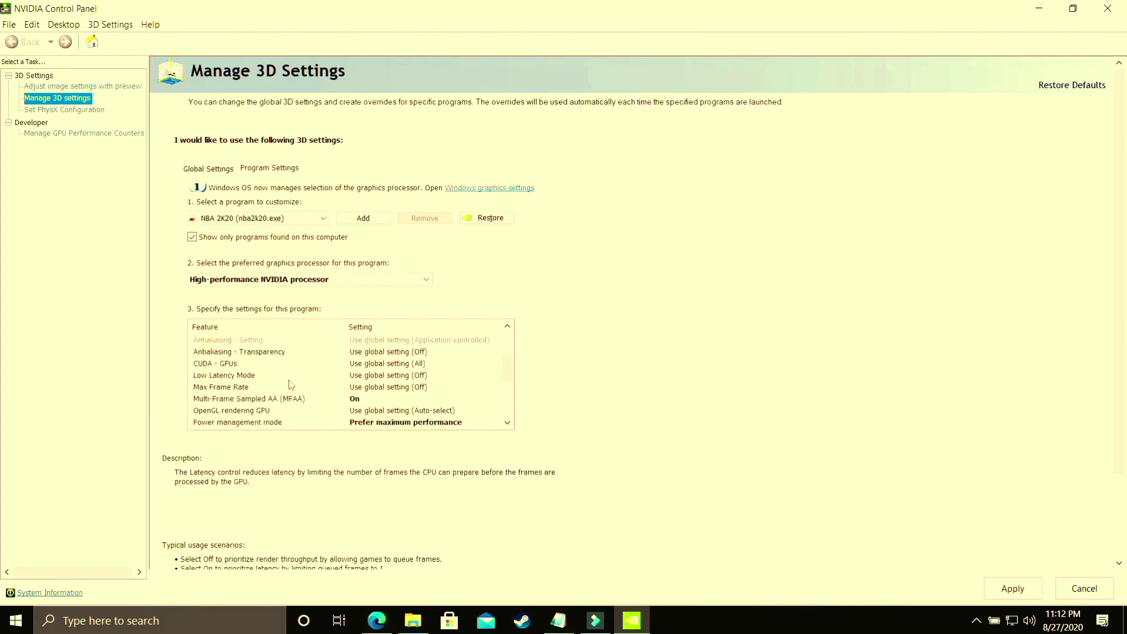
click(288, 423)
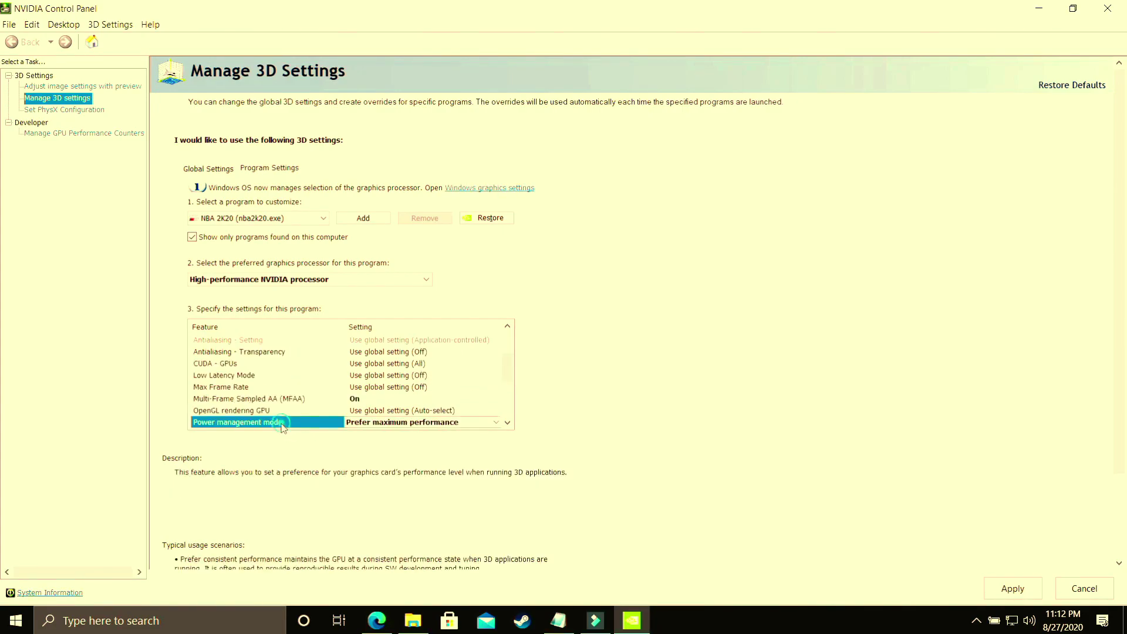
click(355, 422)
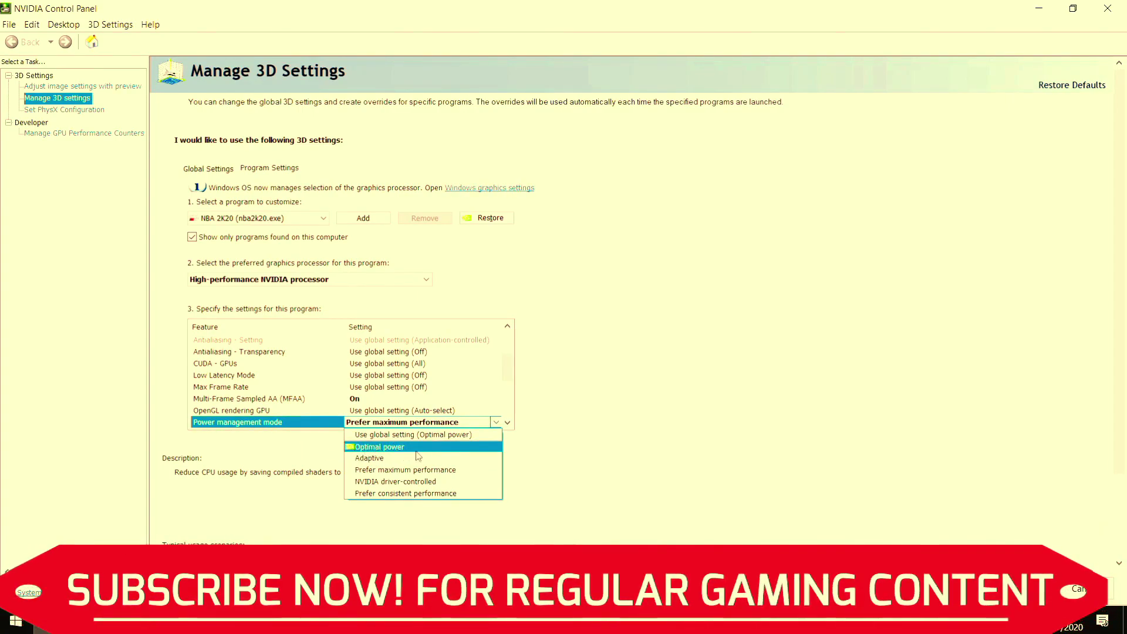
click(392, 470)
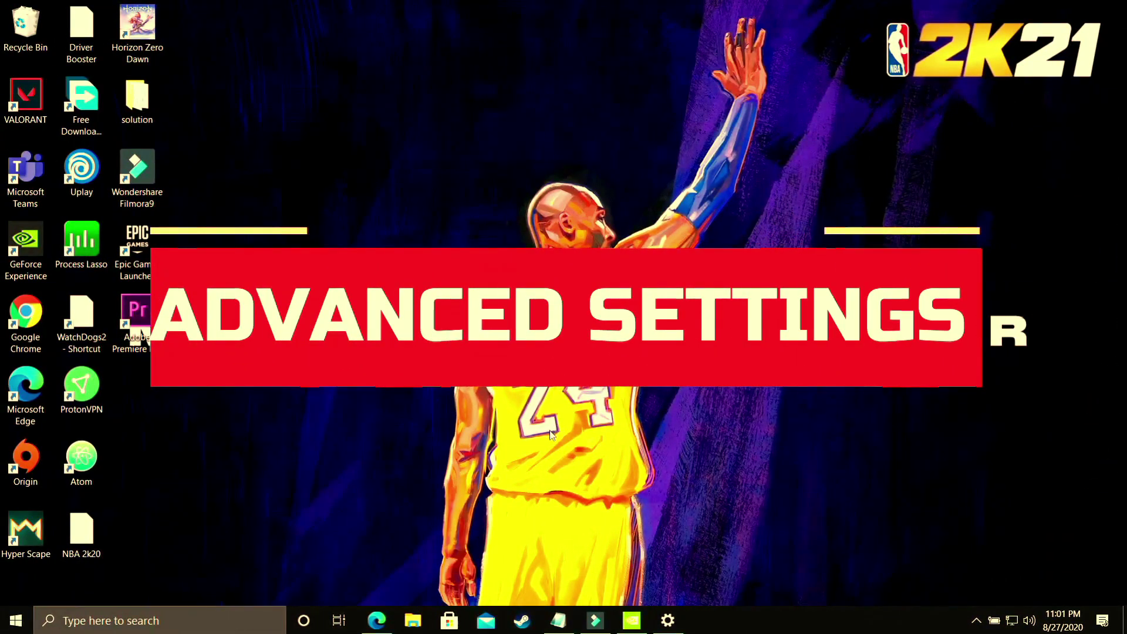
Open the properties of This PC from File Explorer and bring up its advanced system settings.
click(413, 619)
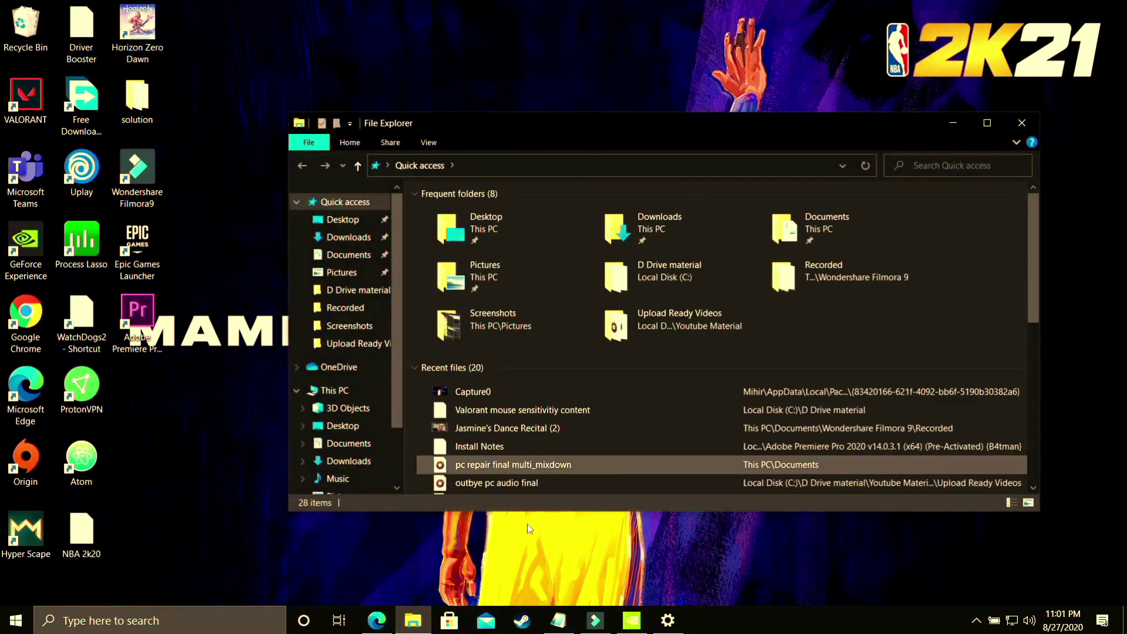
right_click(350, 392)
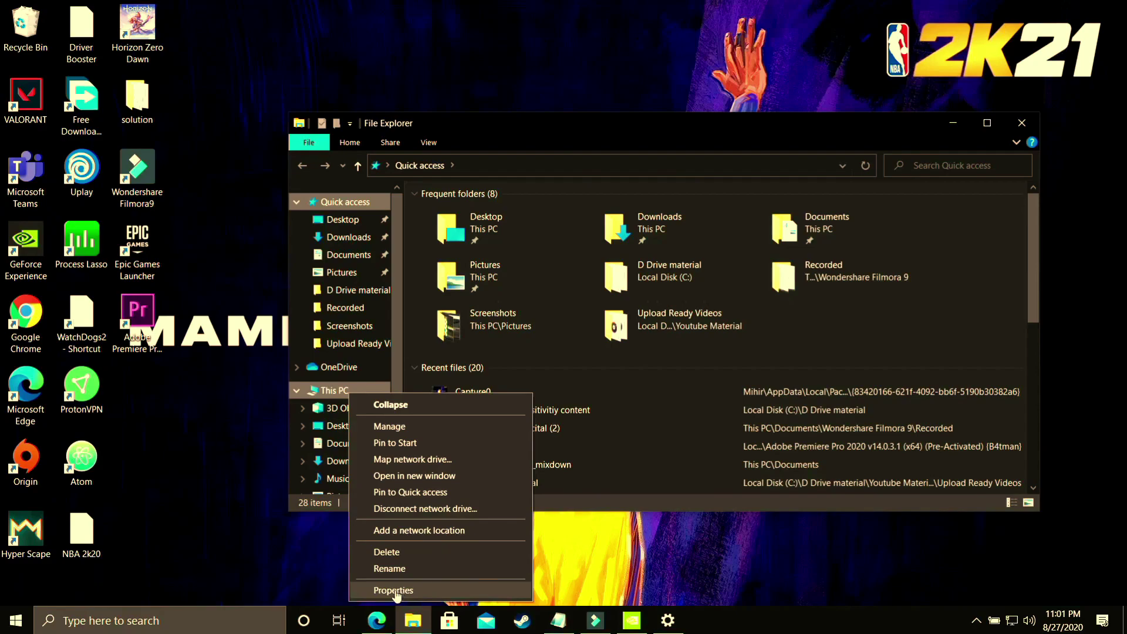
click(393, 589)
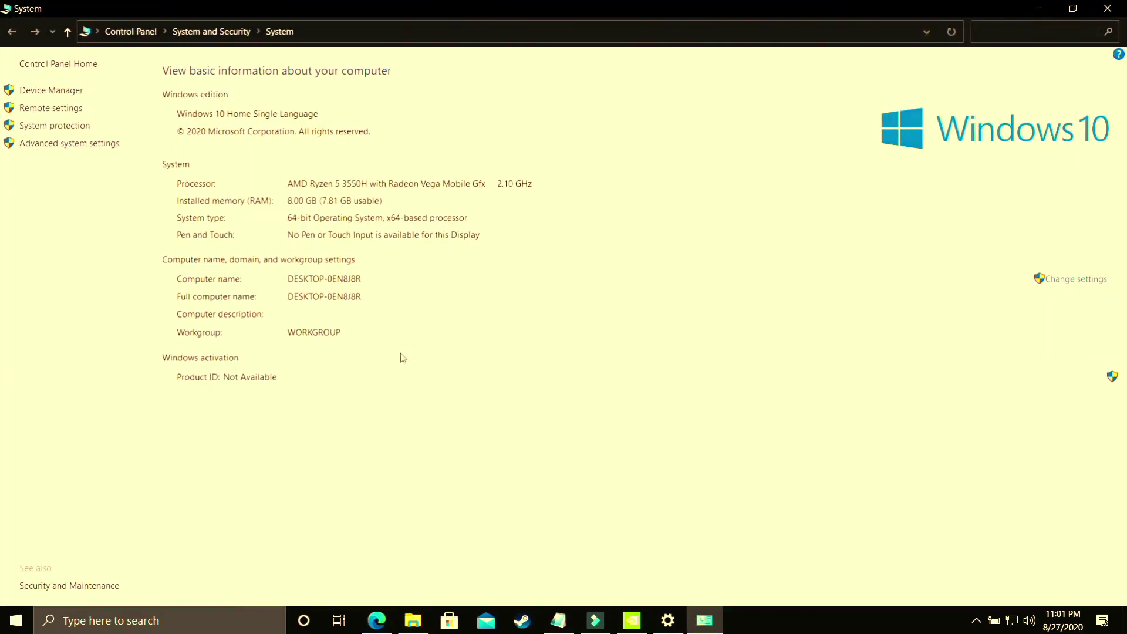
click(80, 151)
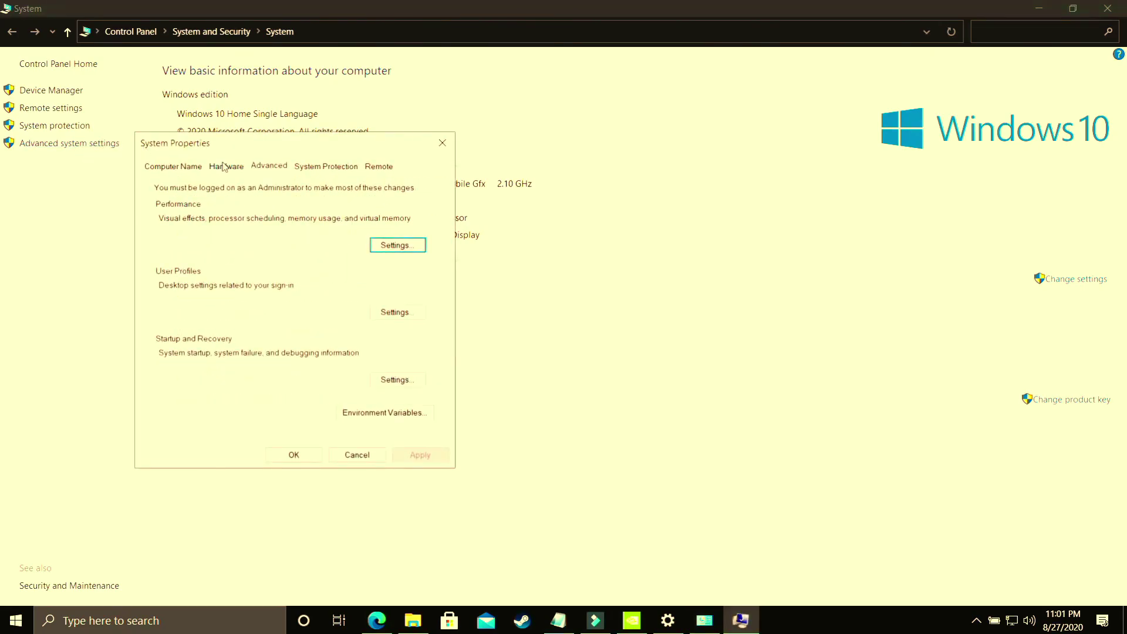
In the performance options, apply Adjust for best performance to the visual effects and set processor scheduling to favour Programs.
click(394, 245)
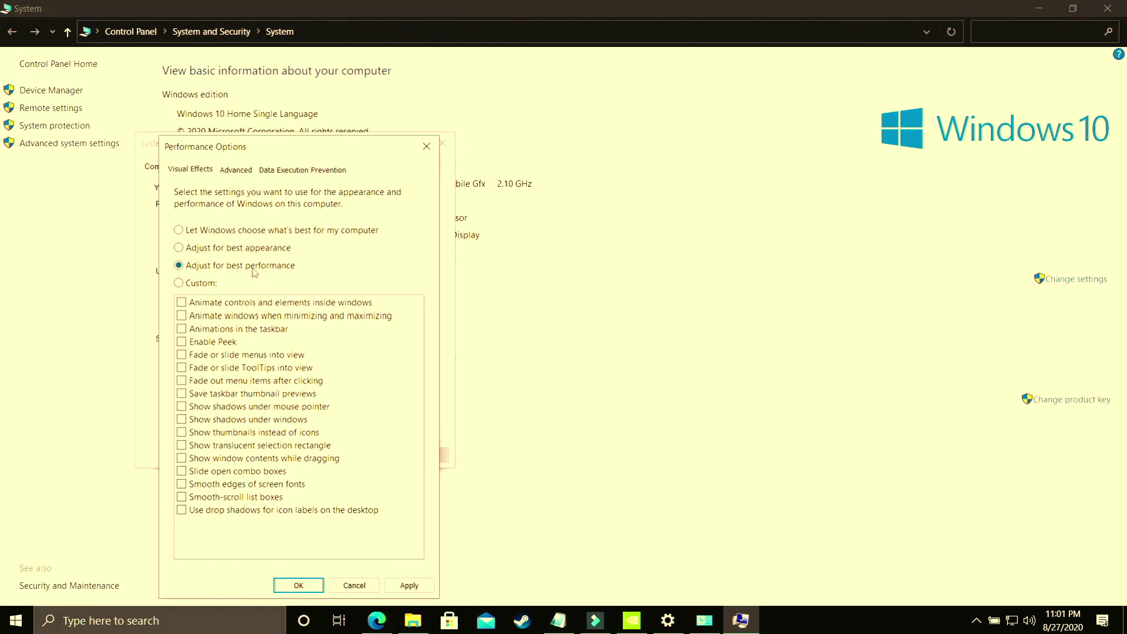
click(409, 585)
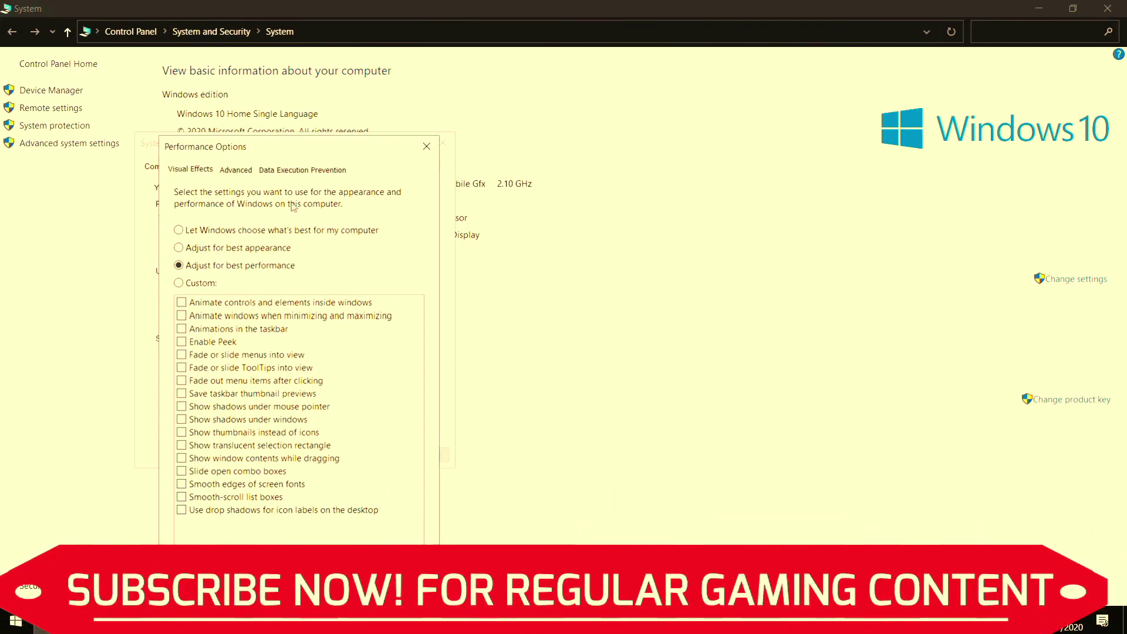
click(237, 170)
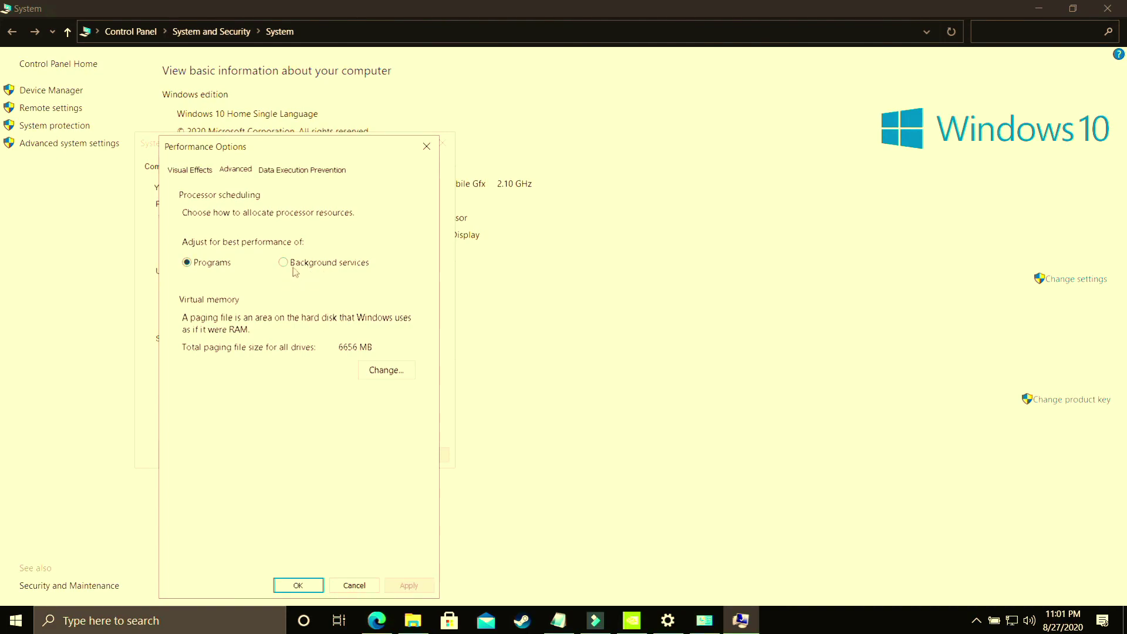
click(293, 265)
click(223, 264)
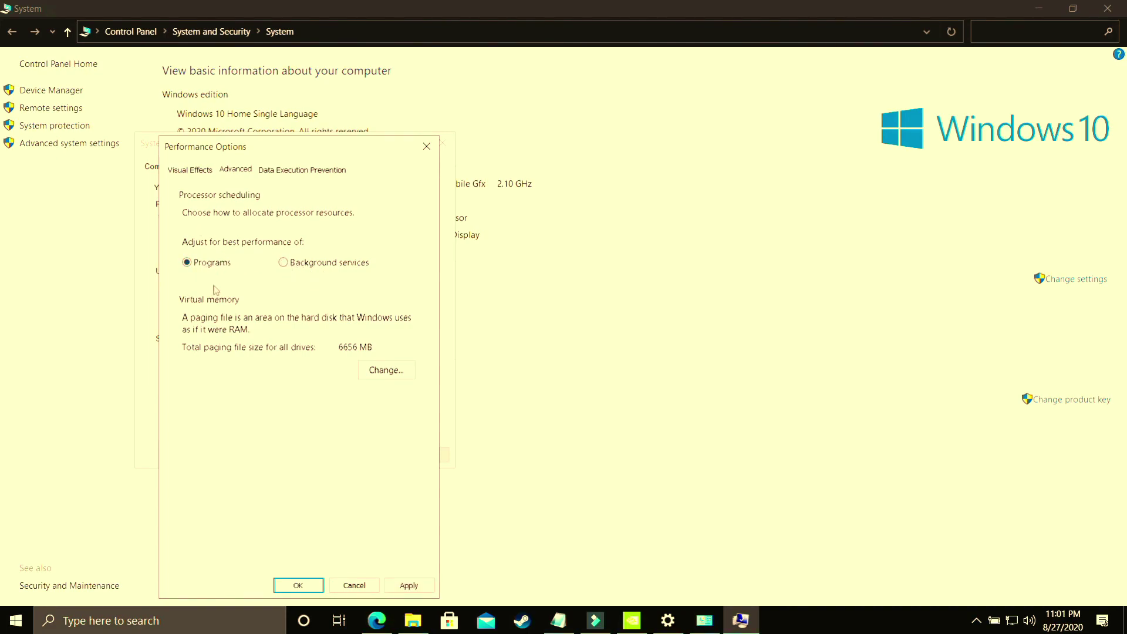
In the virtual memory settings, turn off automatic paging file management and give drive C: a custom initial size of 1896 MB.
click(386, 371)
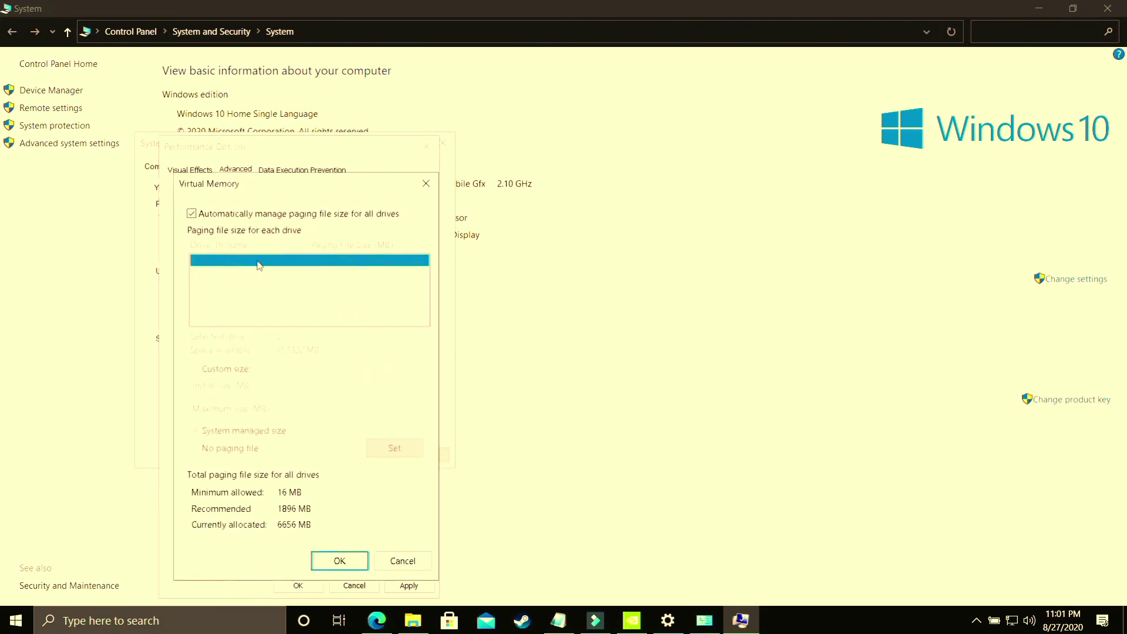
click(192, 214)
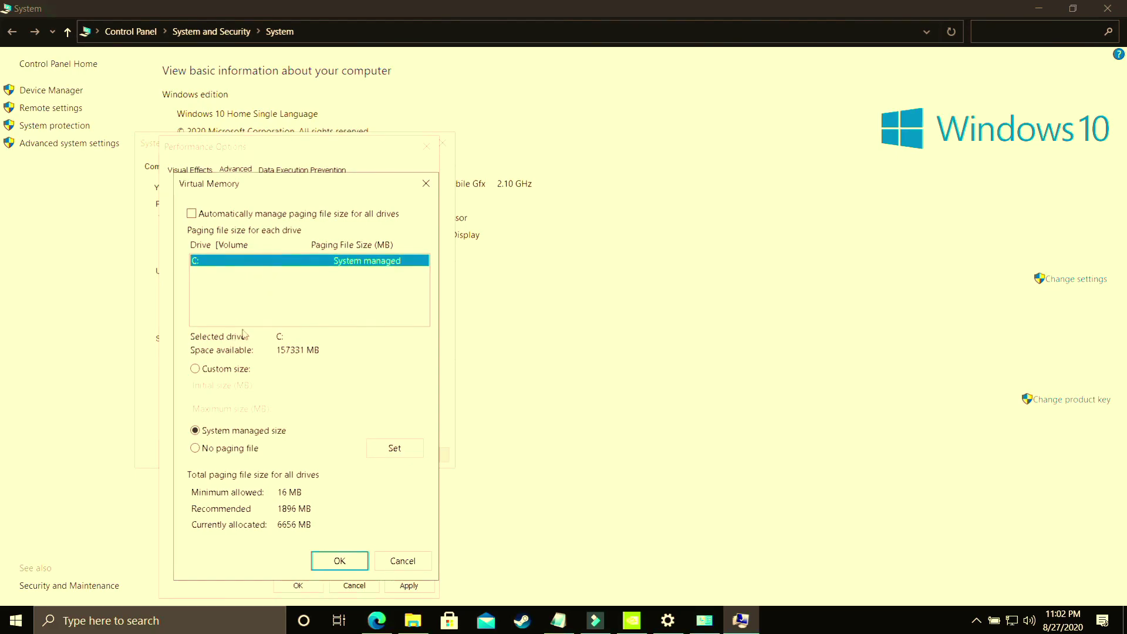
click(228, 371)
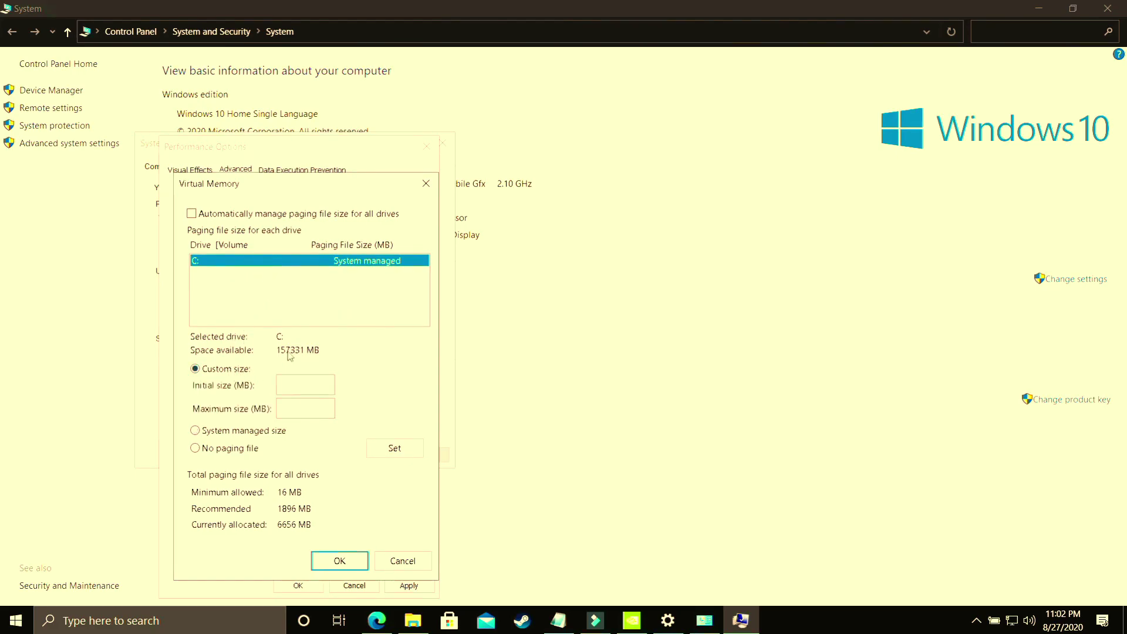
click(305, 385)
text(1896)
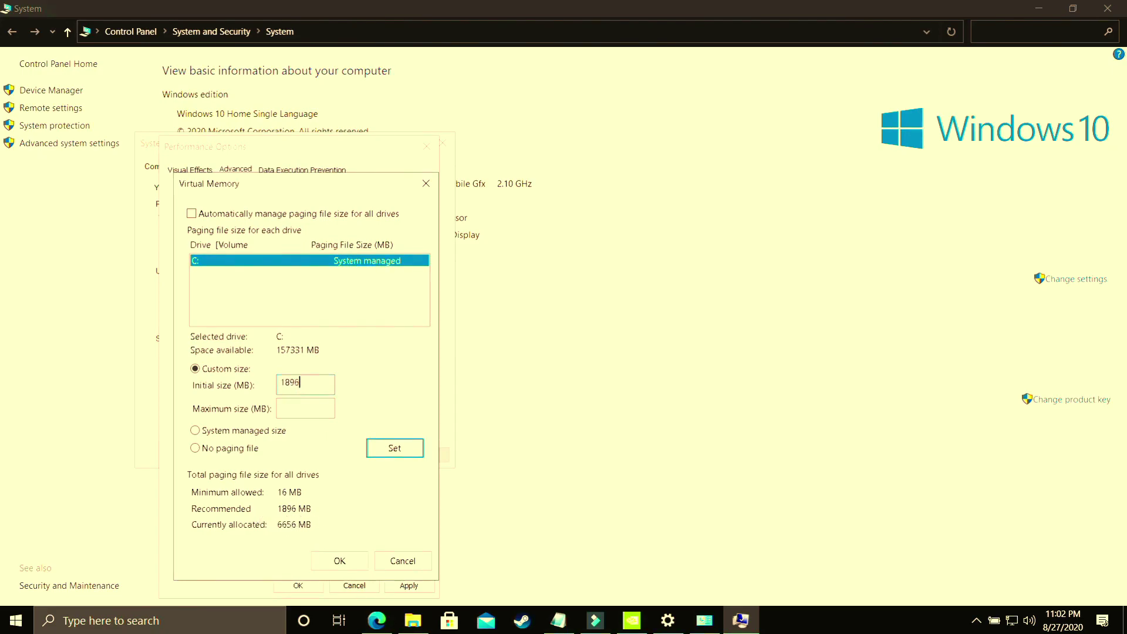
Open Calculator beside the virtual memory settings and calculate 8 × 1024 for the maximum paging file size.
click(311, 405)
click(113, 623)
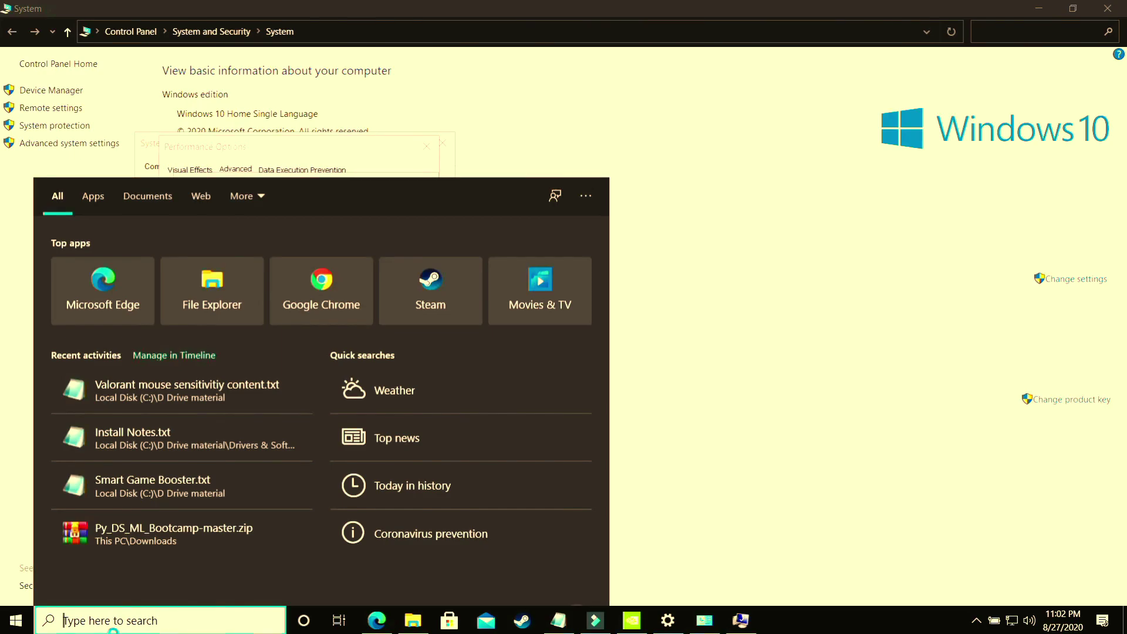
text(calcu)
click(112, 276)
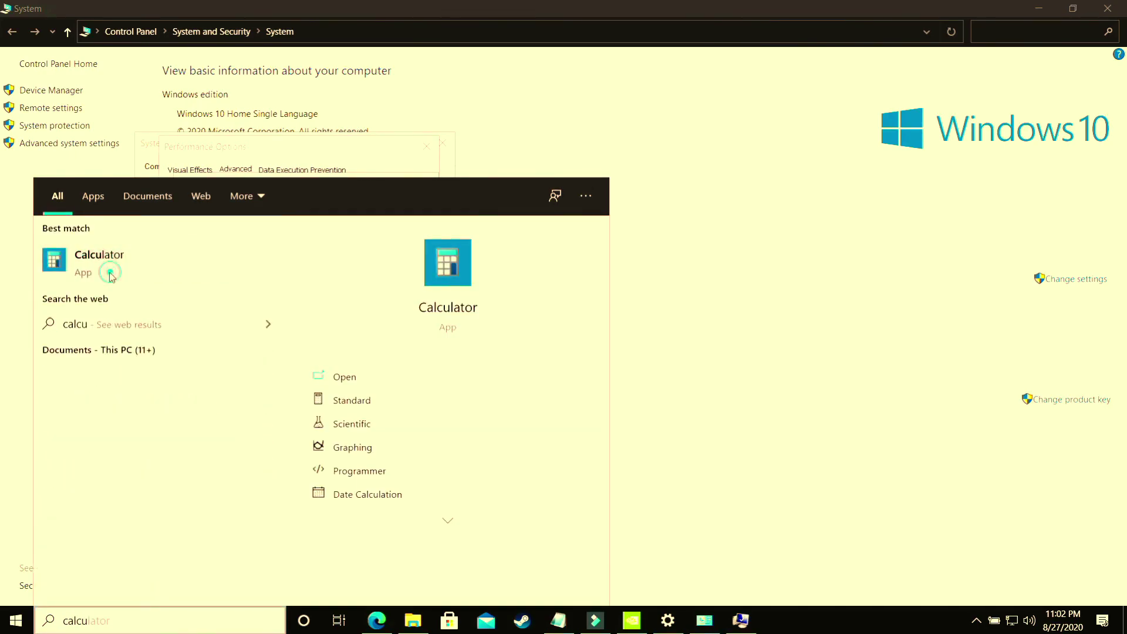
drag(146, 32, 692, 133)
text(8)
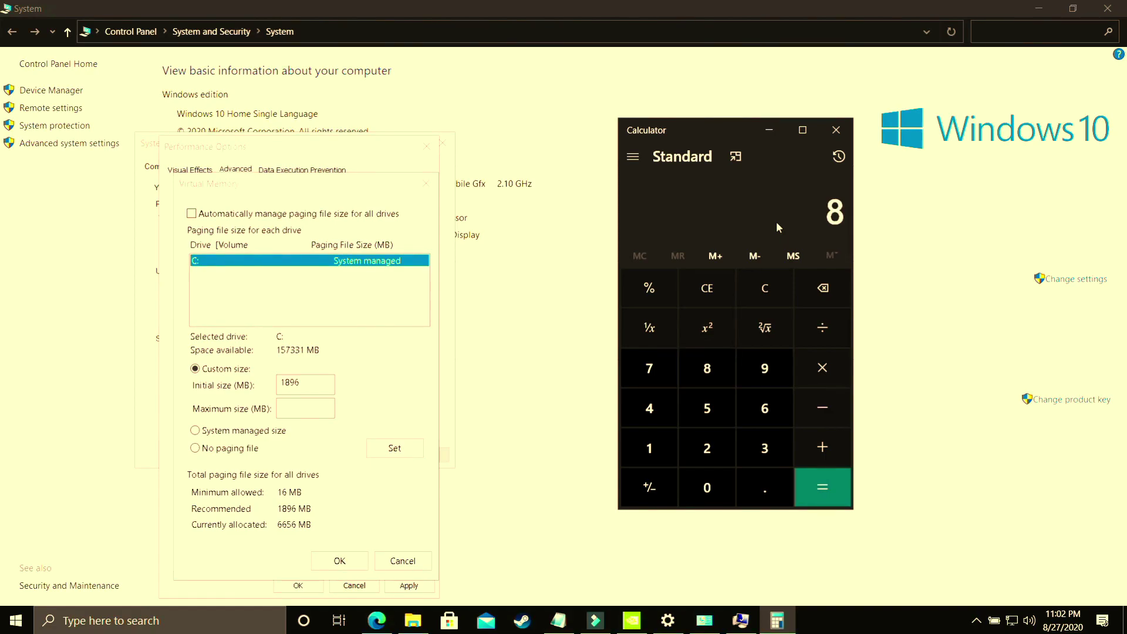
text(*1024)
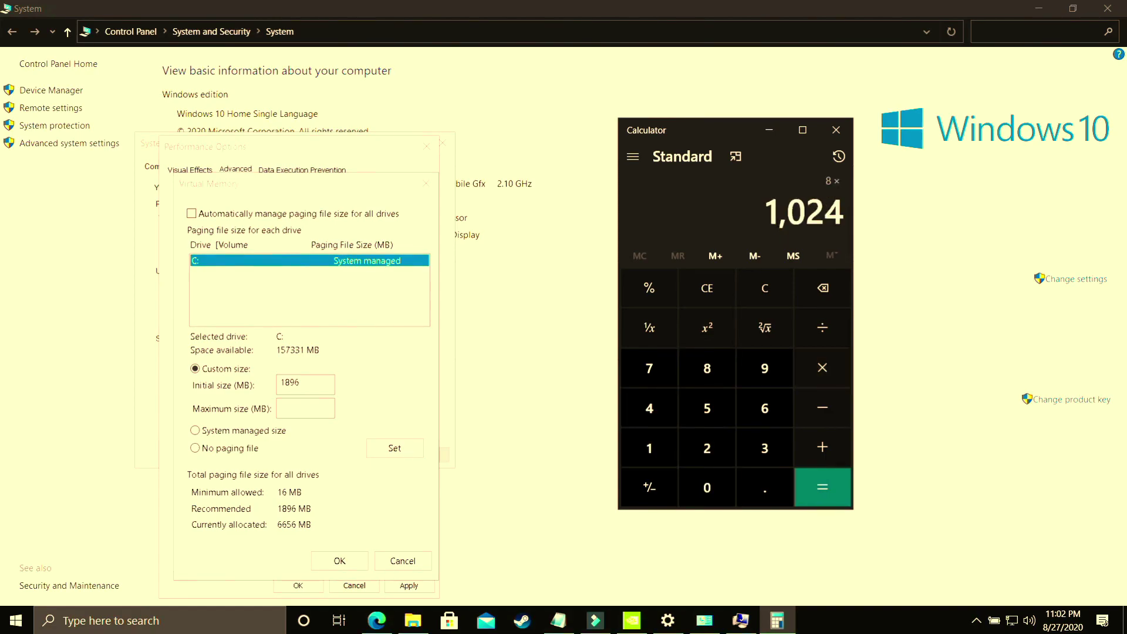
key(Return)
Set the maximum paging file size for drive C: to 8192 MB.
click(316, 407)
text(8)
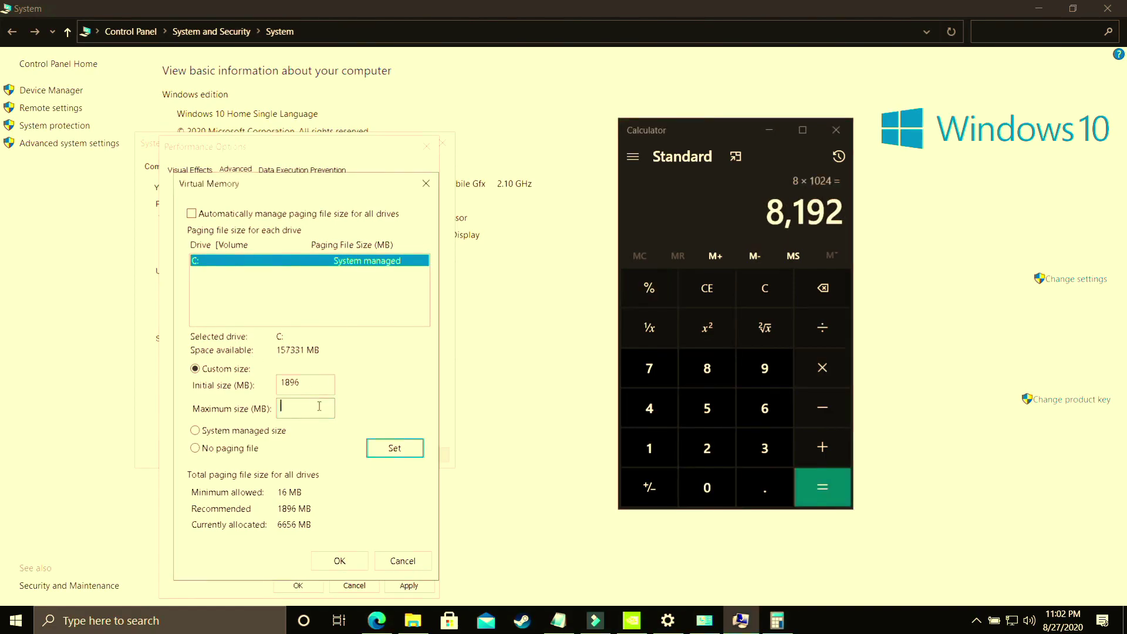
text(192)
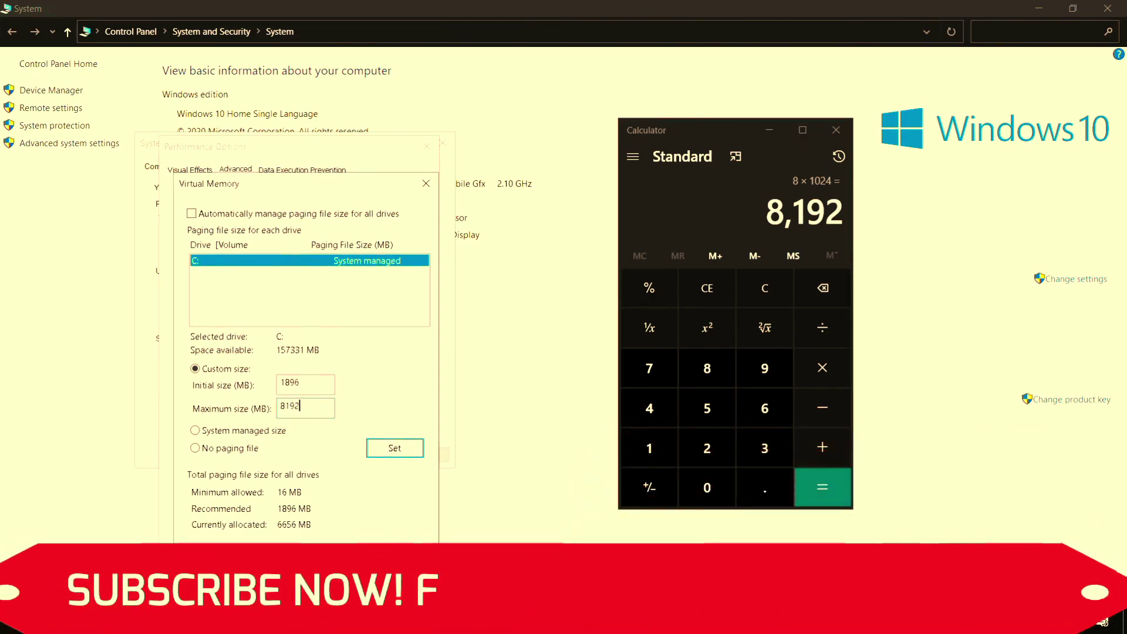
Calculate 16 × 1024 and 12 × 1024 in Calculator as alternative maximum paging file sizes, and close Calculator.
click(757, 292)
text(16)
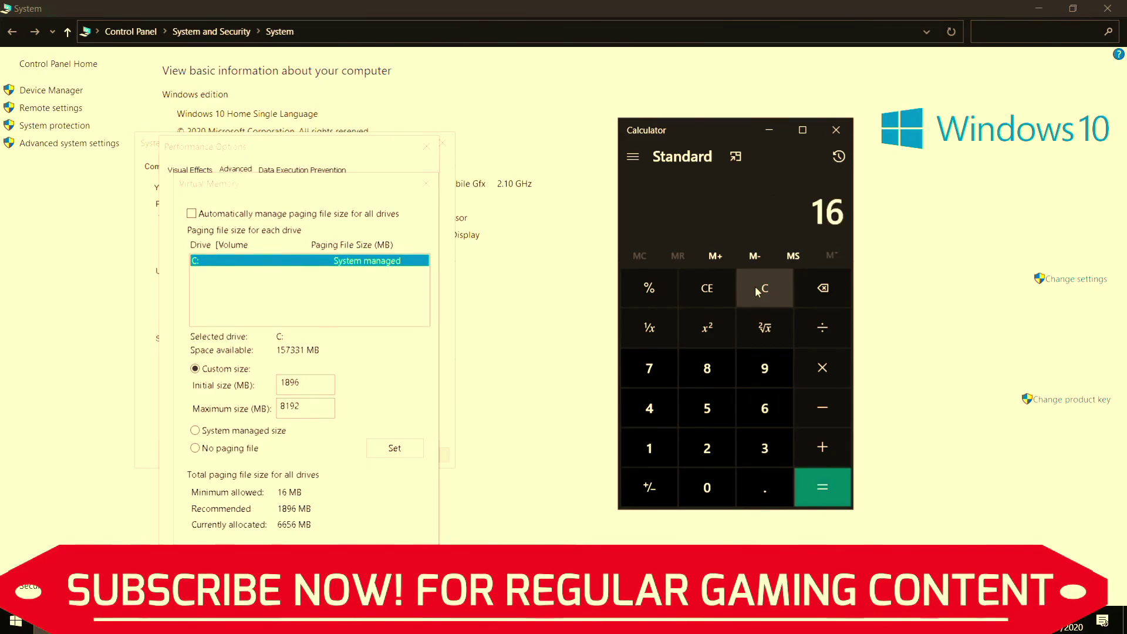
text(*1024)
key(Return)
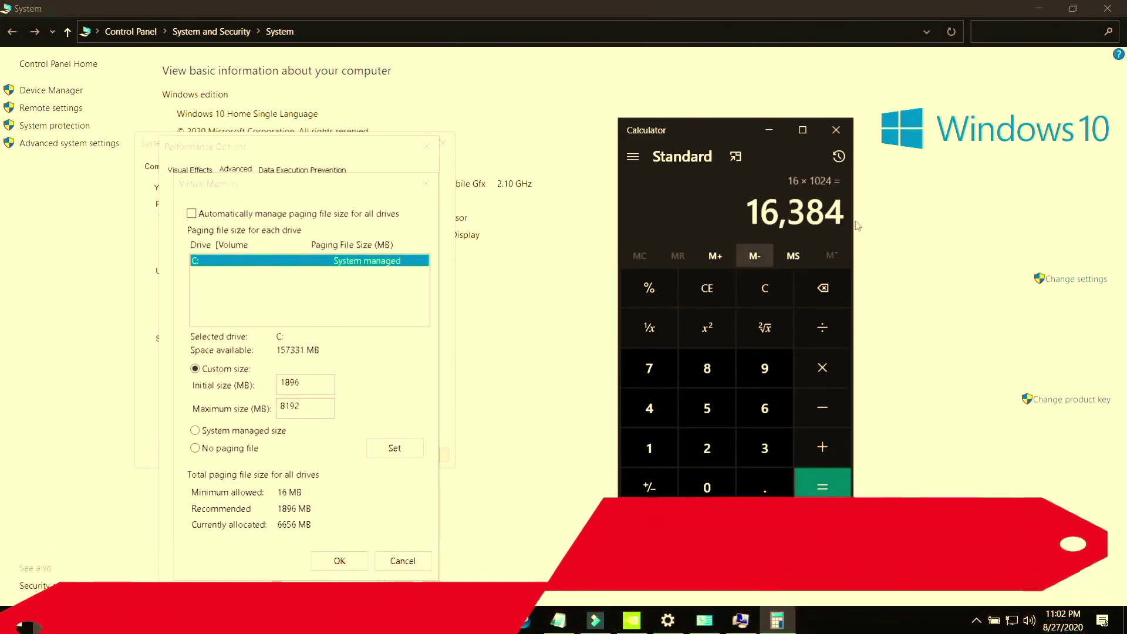
double_click(316, 409)
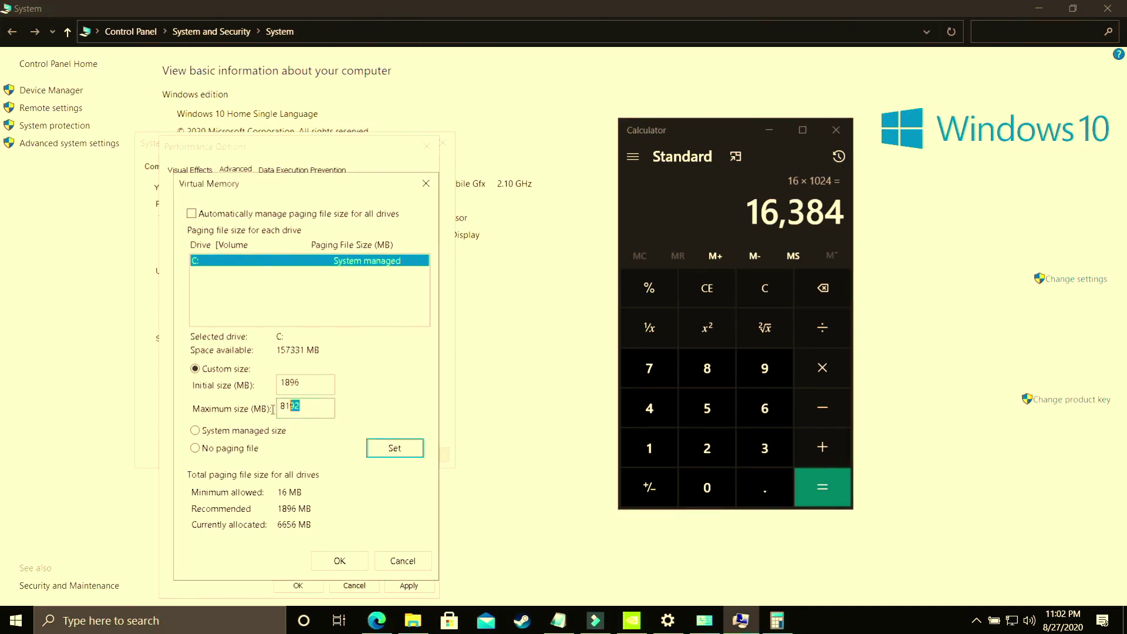
click(765, 297)
text(12*1024)
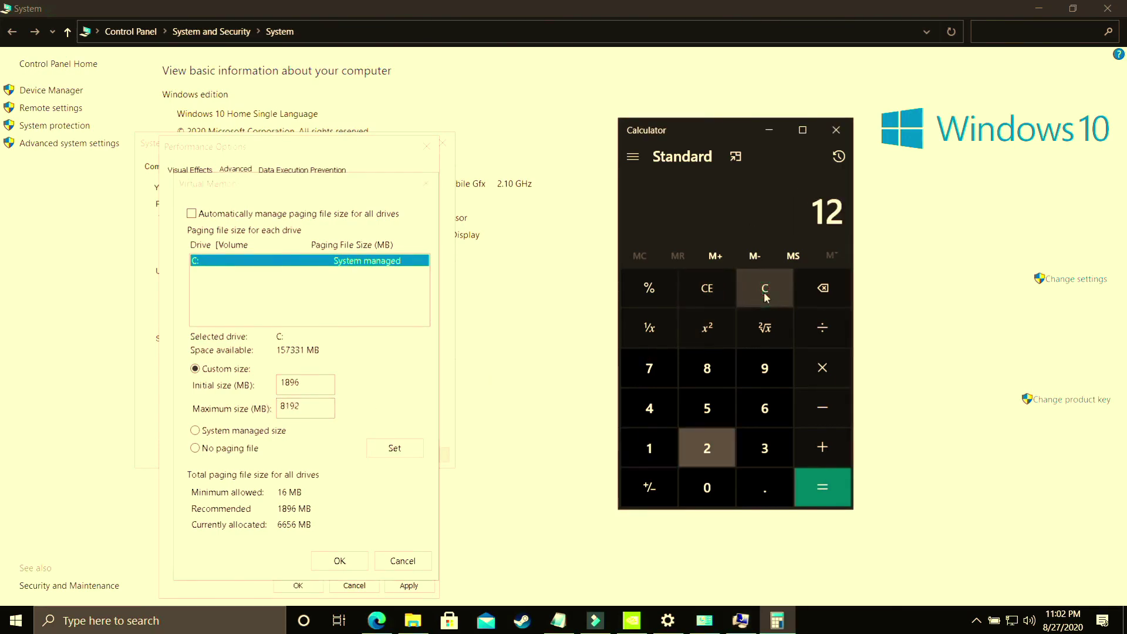
key(Return)
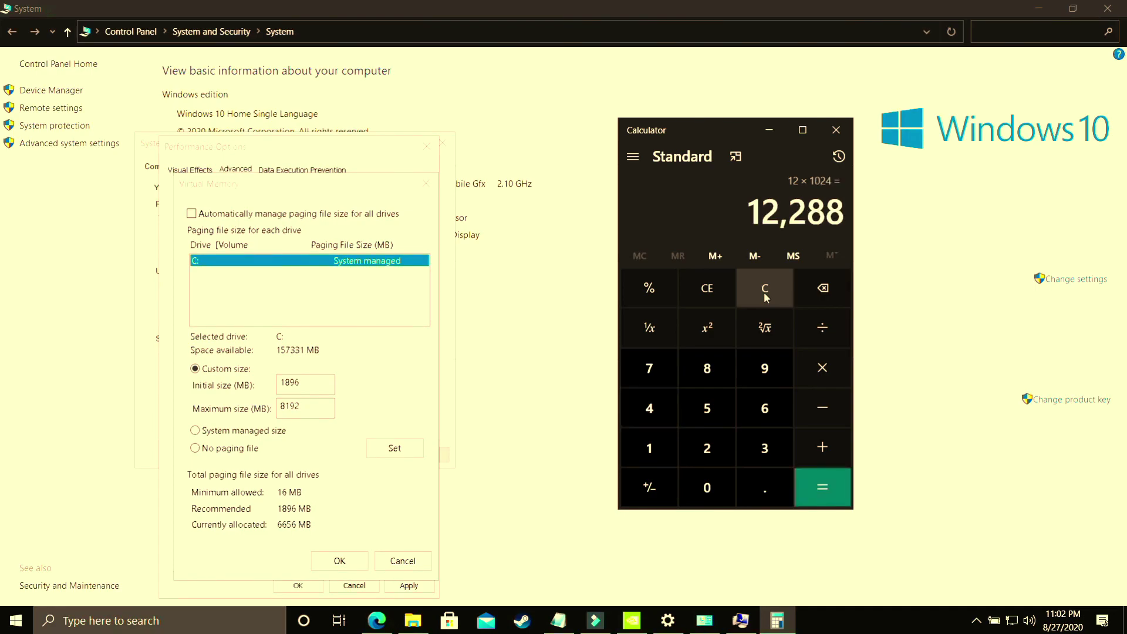
double_click(297, 406)
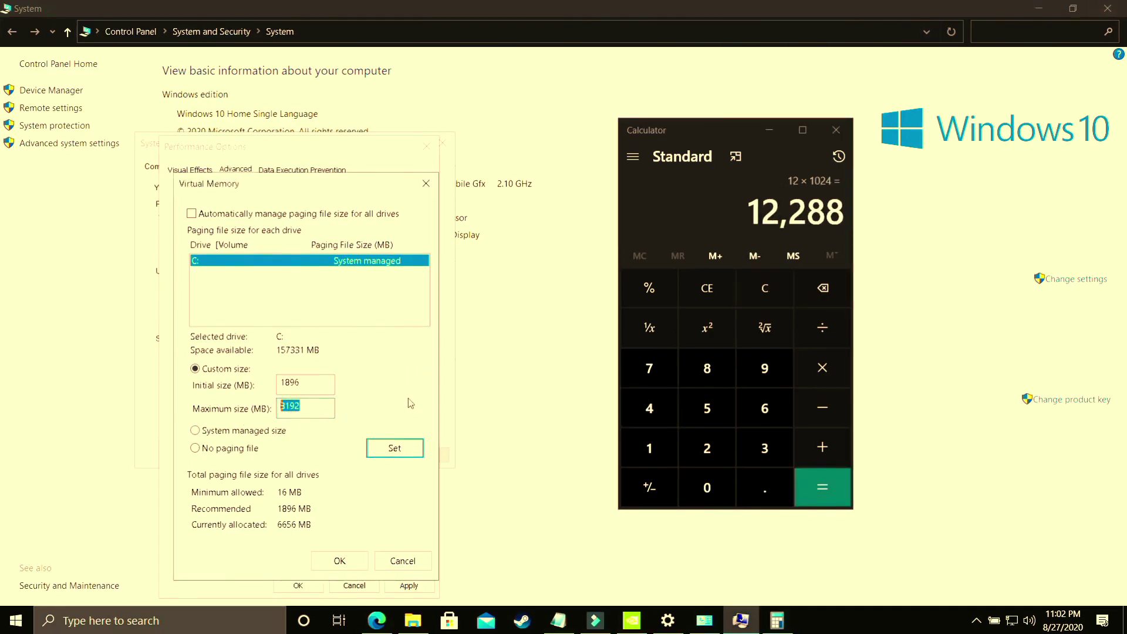
click(836, 131)
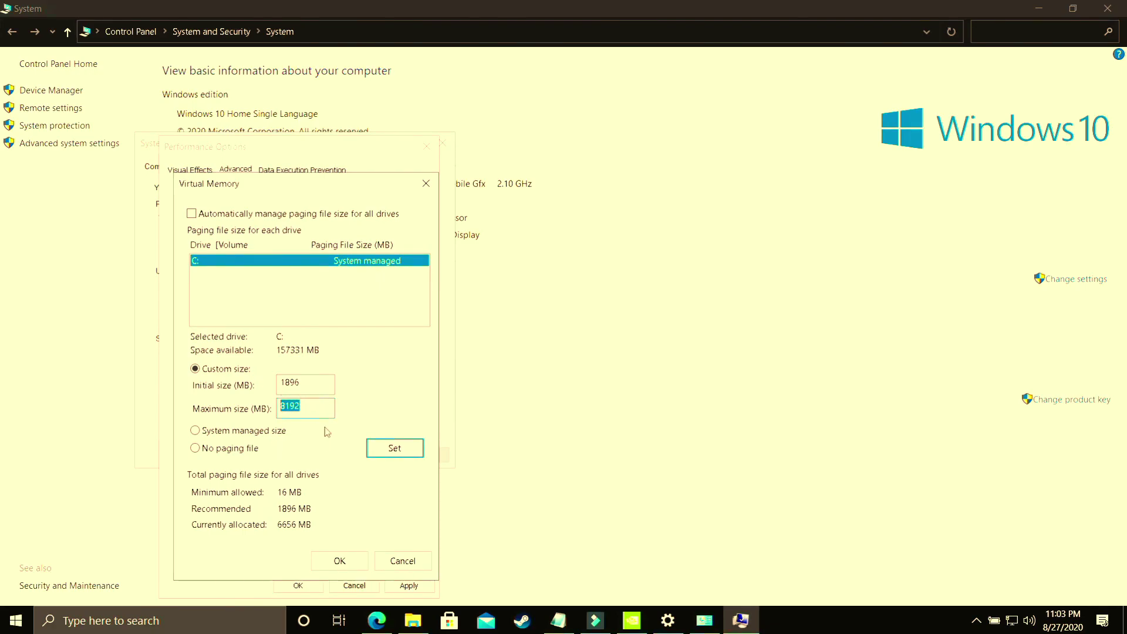
Confirm the virtual memory settings, apply and close the performance options and system properties, and return to the desktop.
click(340, 561)
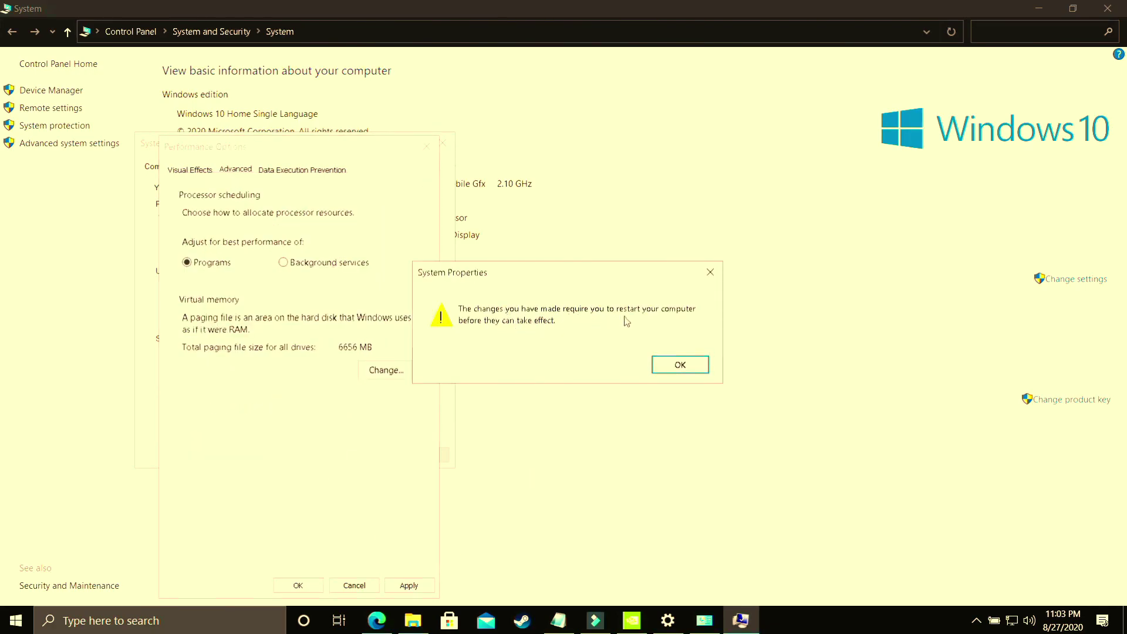
click(680, 365)
click(409, 585)
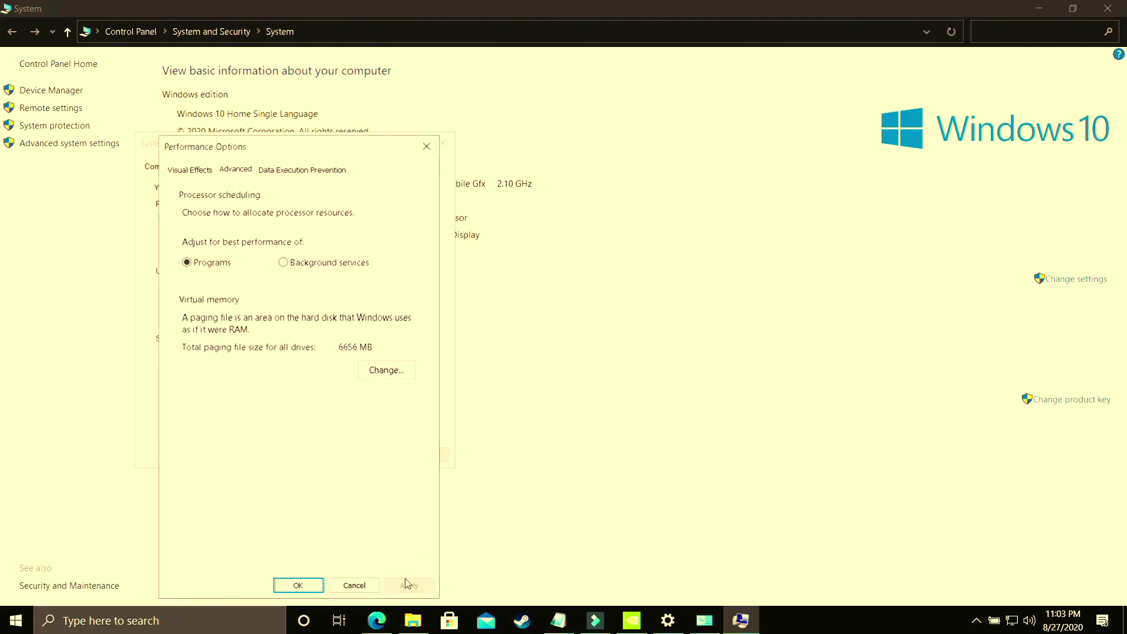
click(297, 585)
click(291, 456)
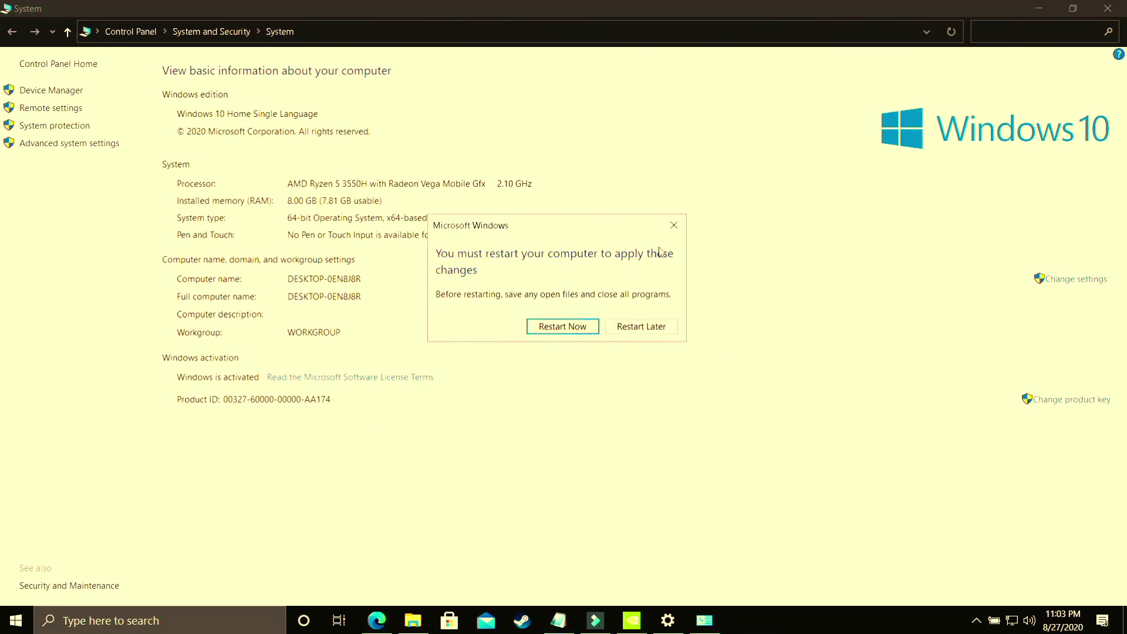
key(super+d)
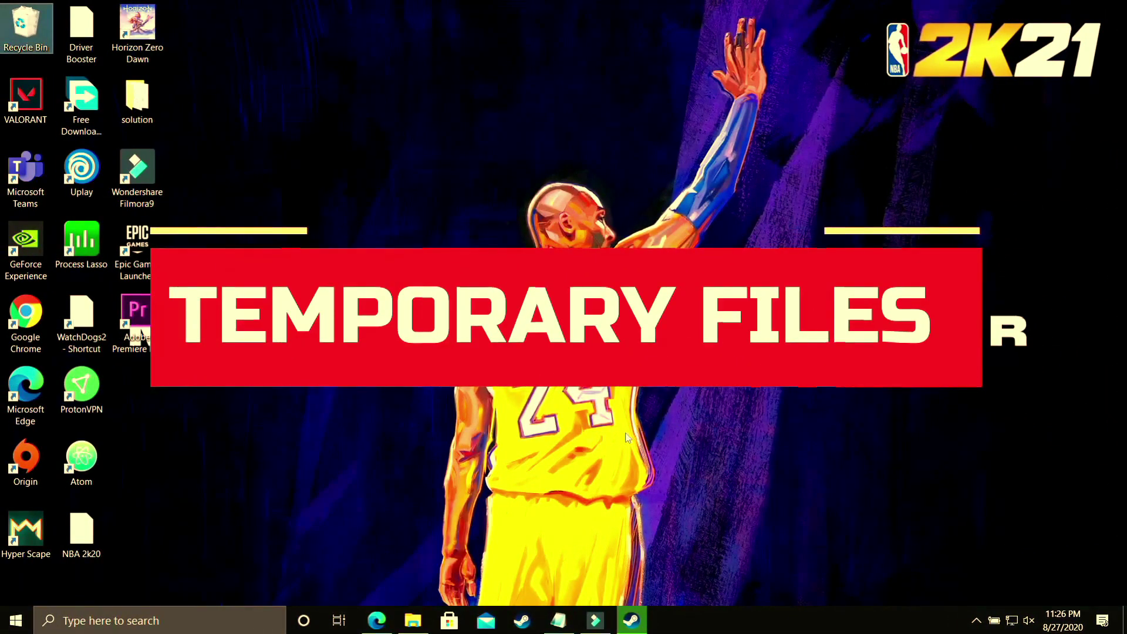
Open the Windows Temp folder by running temp from the Run dialog, and maximize its window.
click(124, 618)
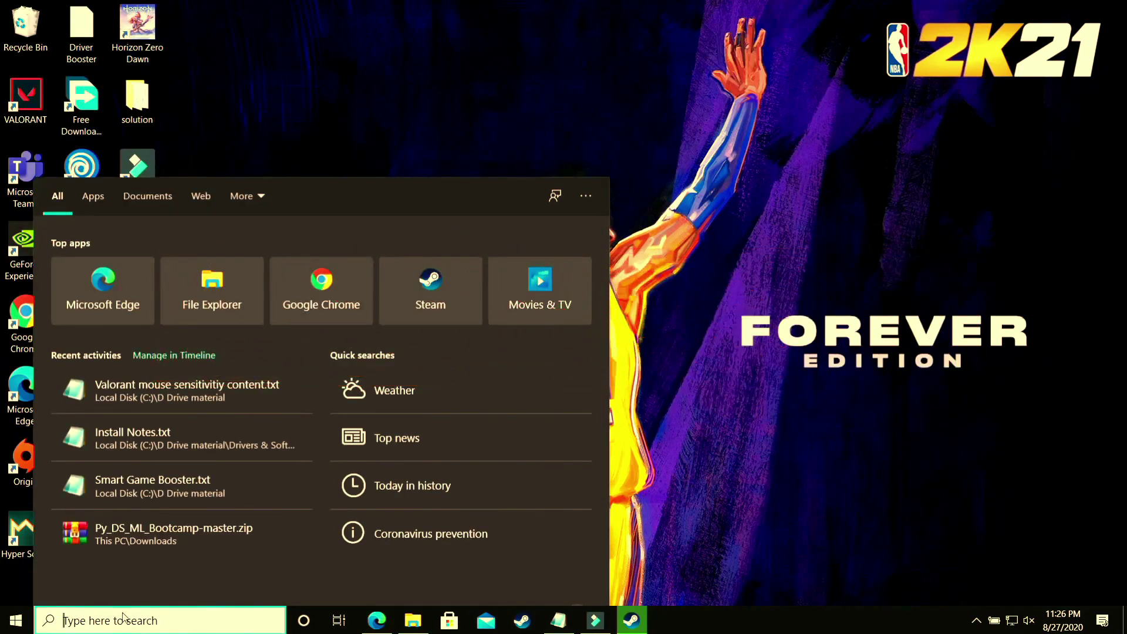
text(run)
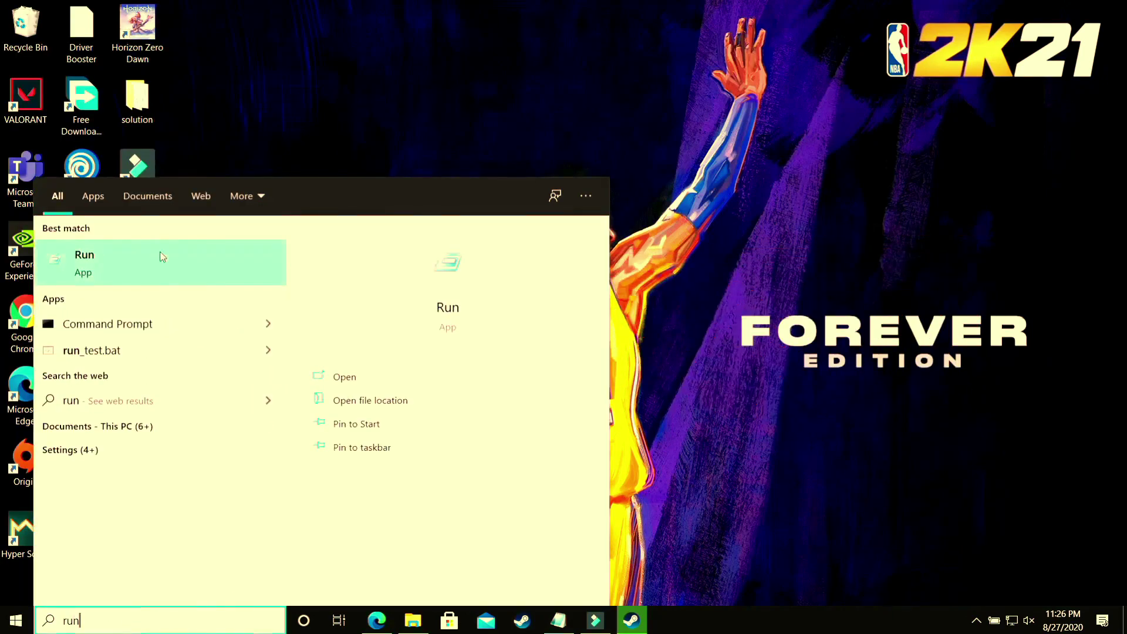
click(88, 259)
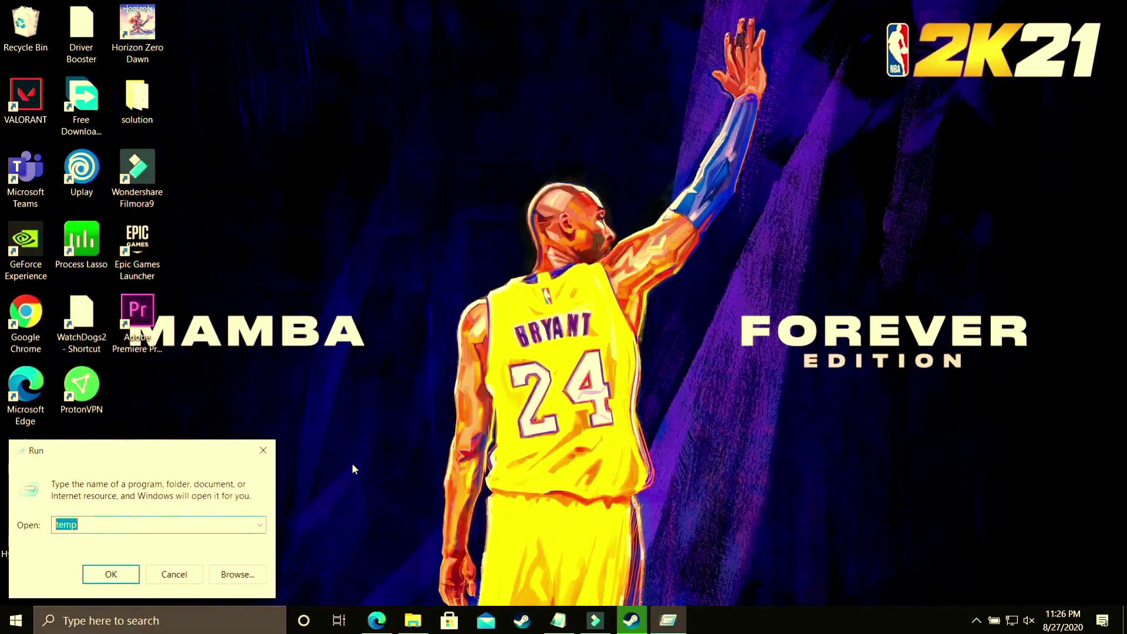
key(Right)
key(Return)
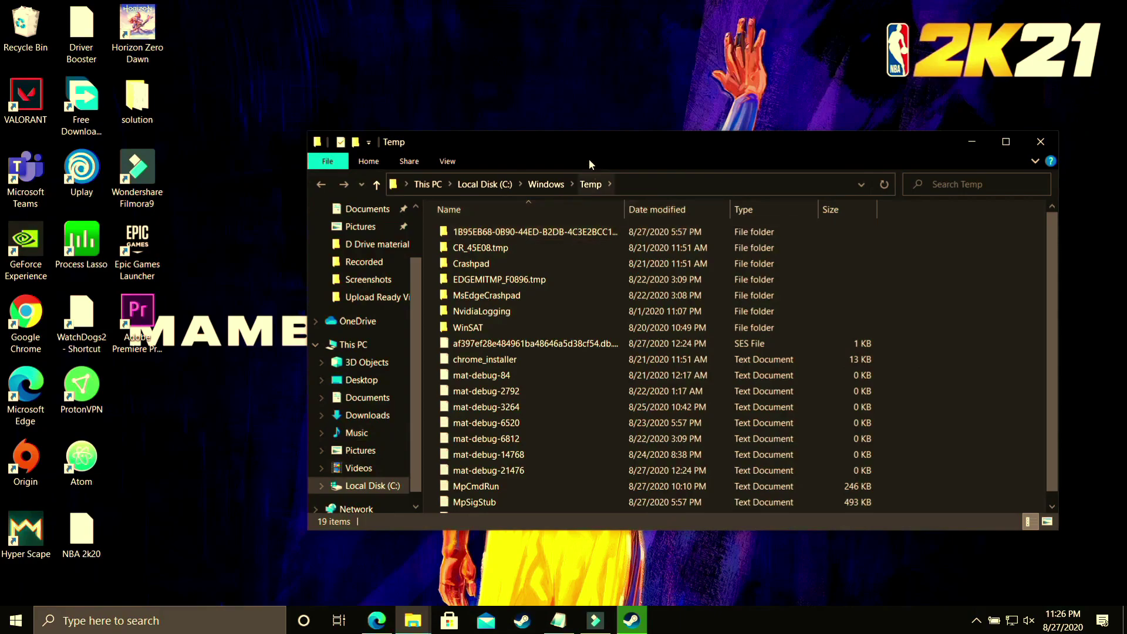
double_click(581, 139)
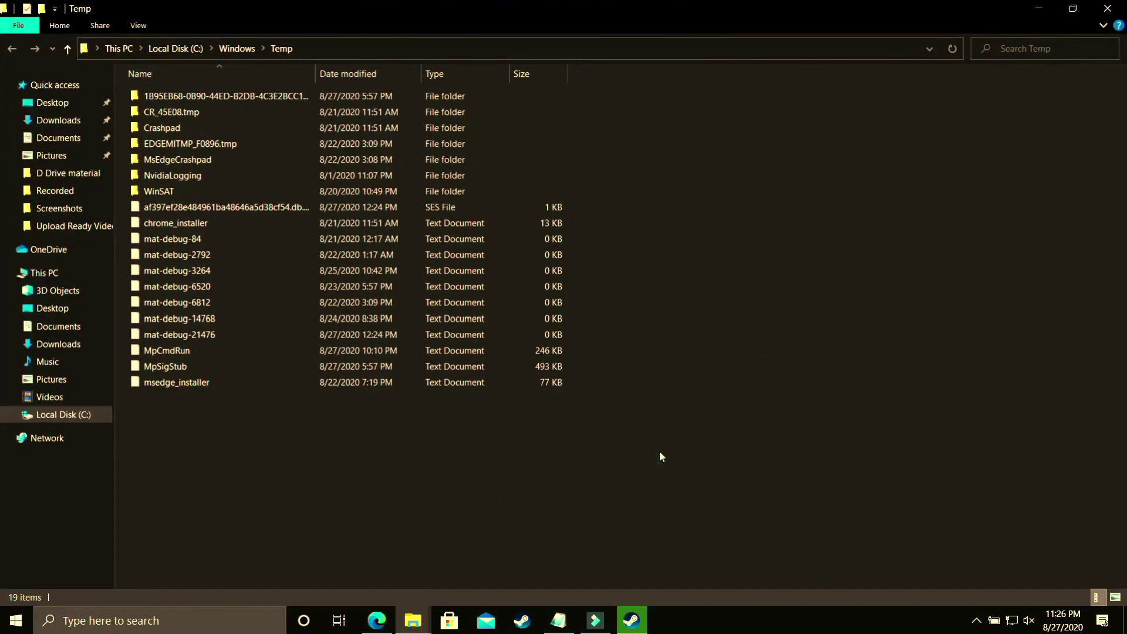
Permanently delete everything in the Windows Temp folder, granting administrator permission for all items, and close the folder.
key(ctrl+a)
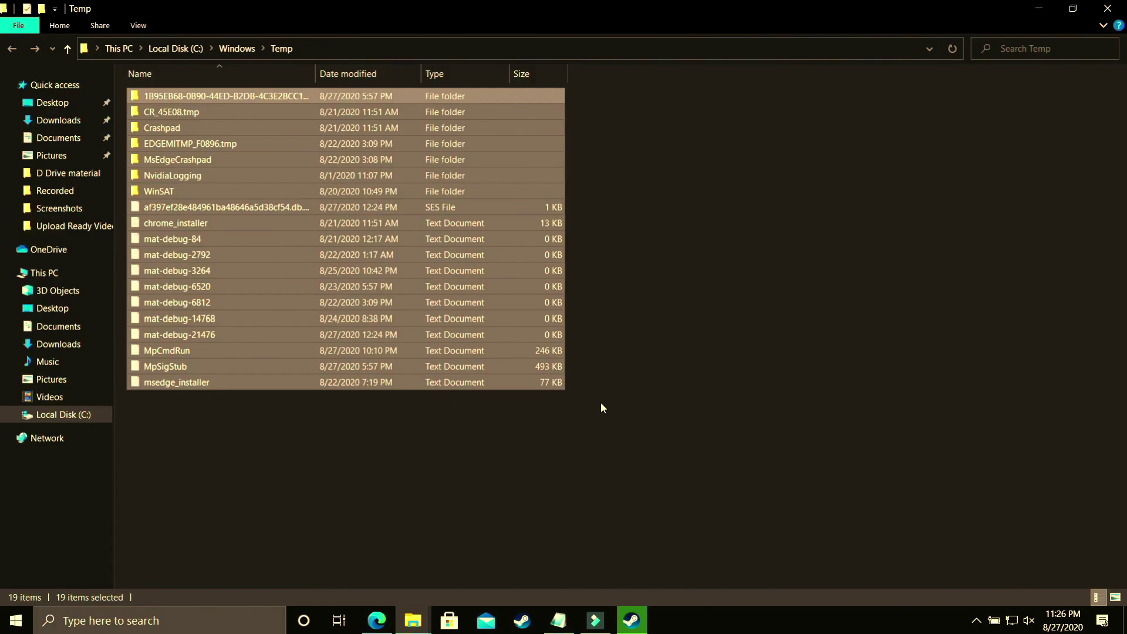
key(shift+Delete)
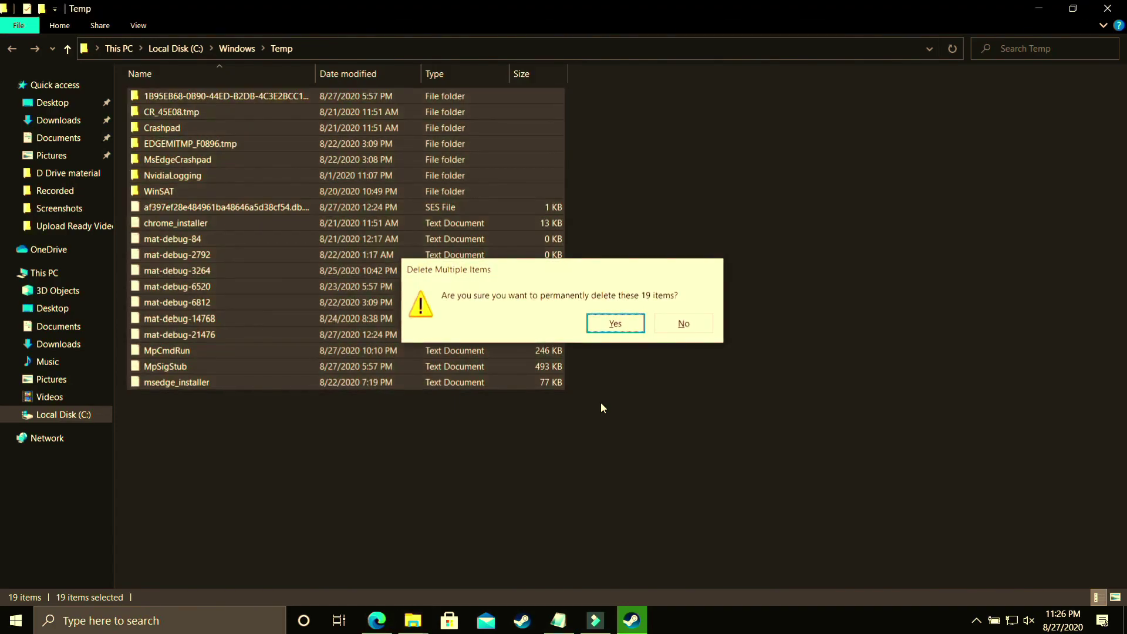
key(Return)
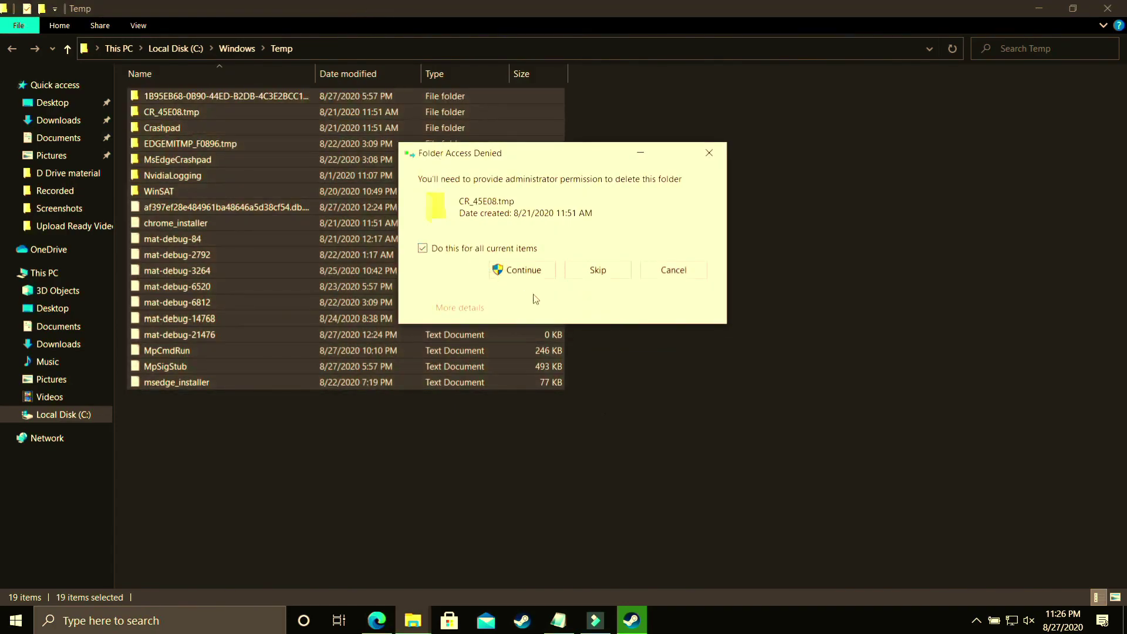
click(522, 273)
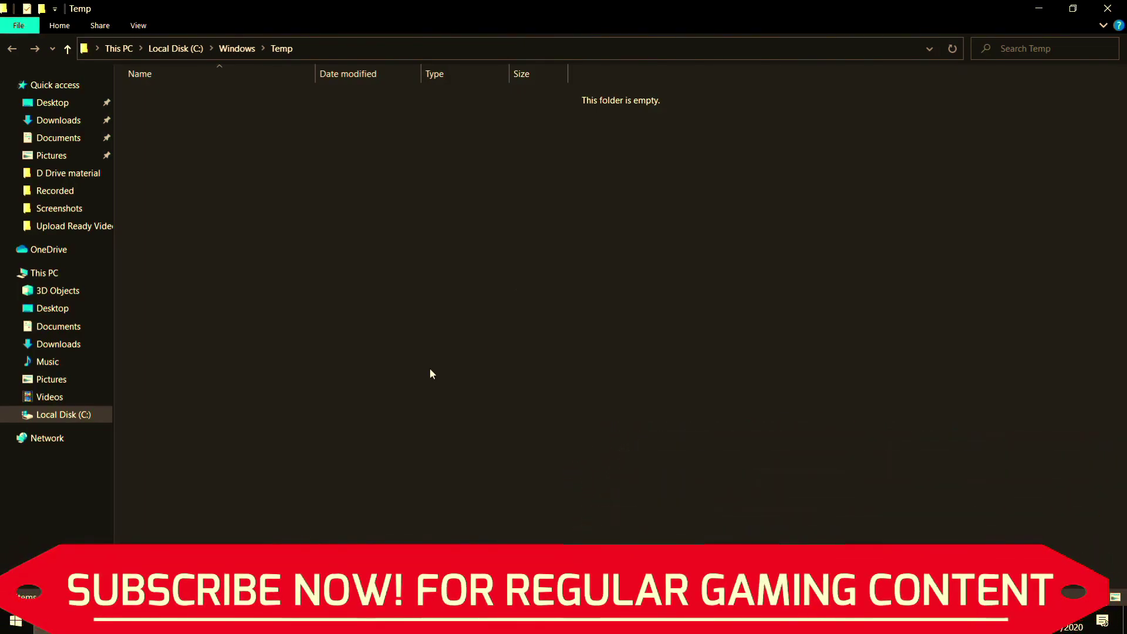
click(1108, 8)
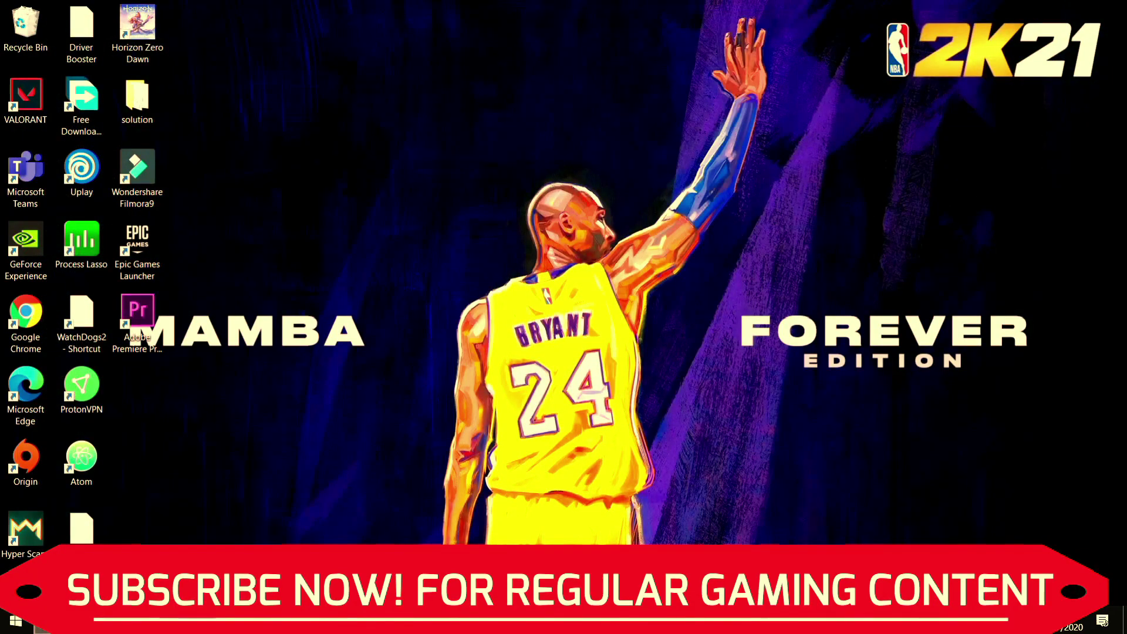
Open the user account's temporary files folder by running %temp% from the Run dialog.
key(super+s)
text(run)
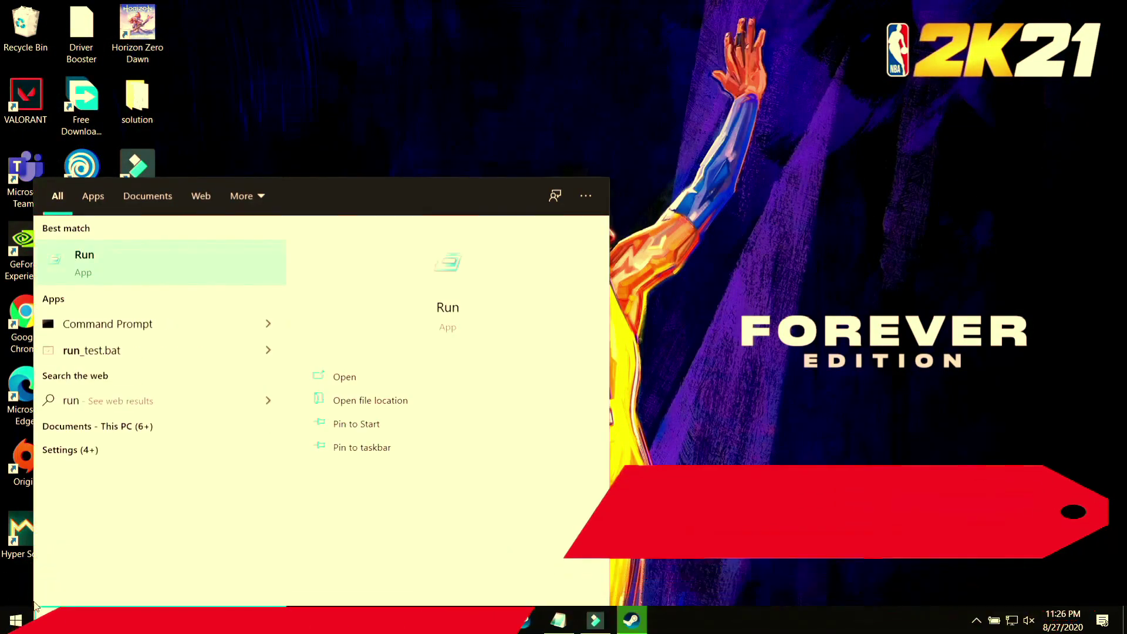
click(98, 265)
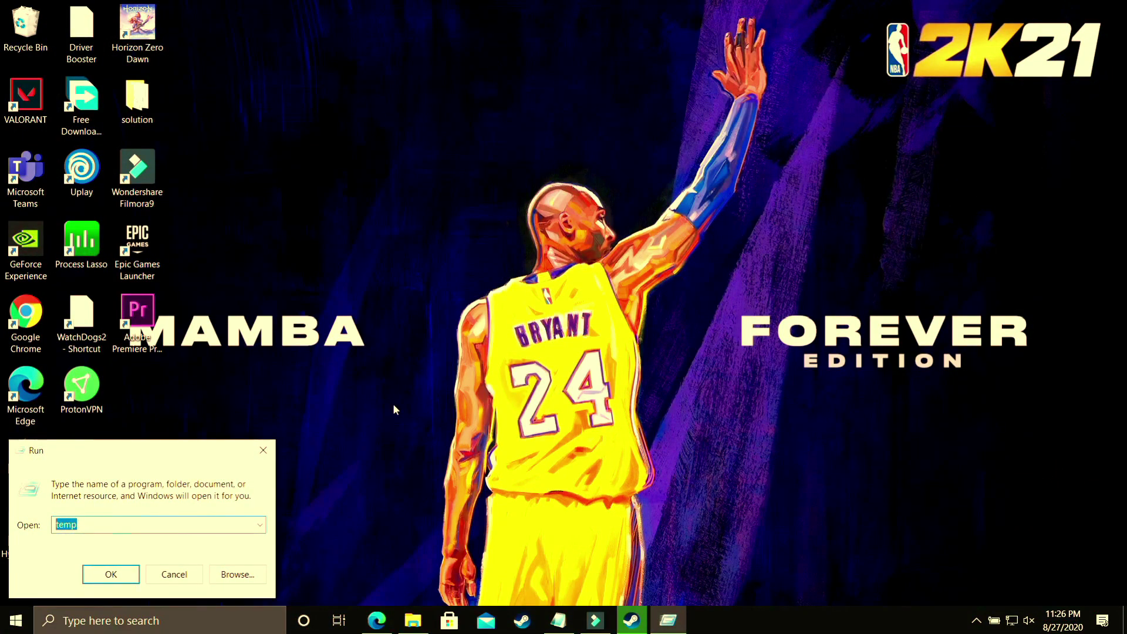
text(%t)
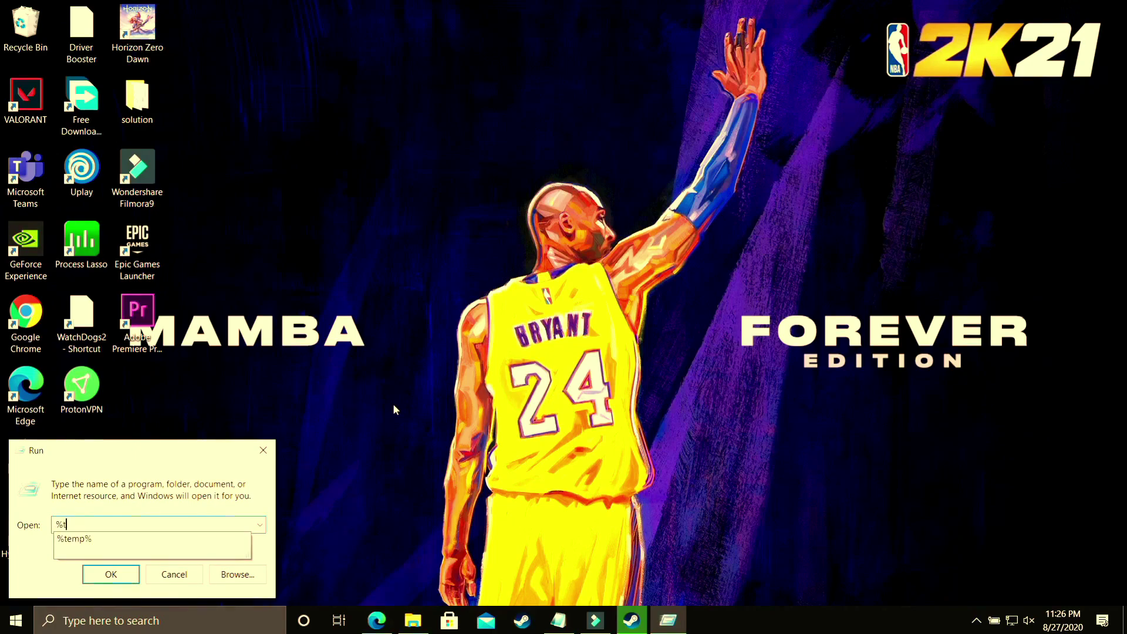
text(emp%)
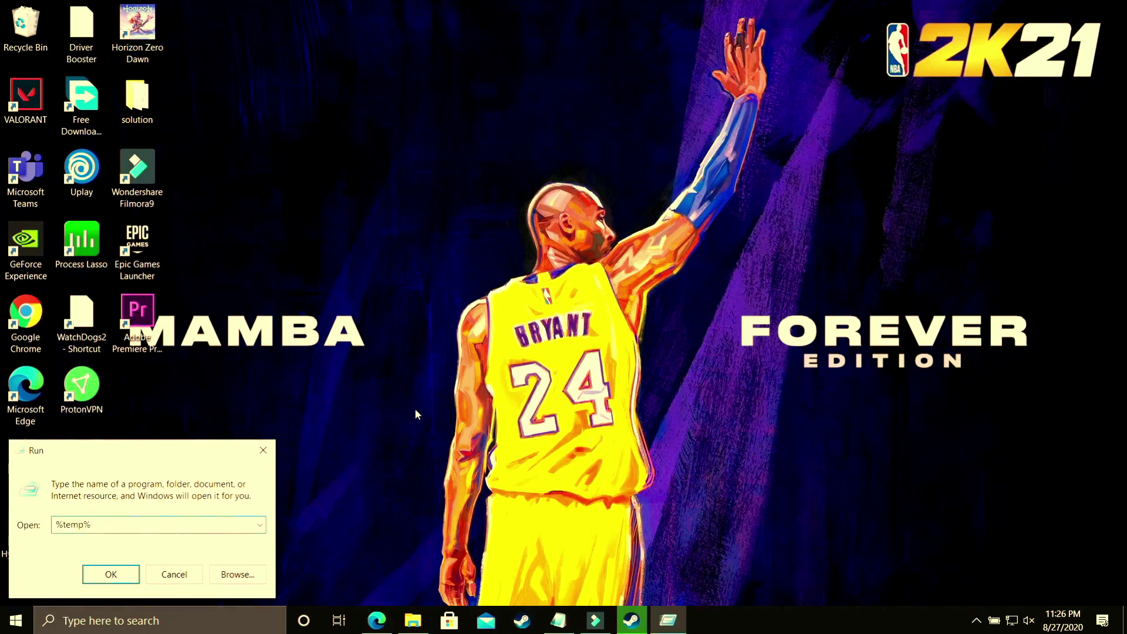
click(111, 574)
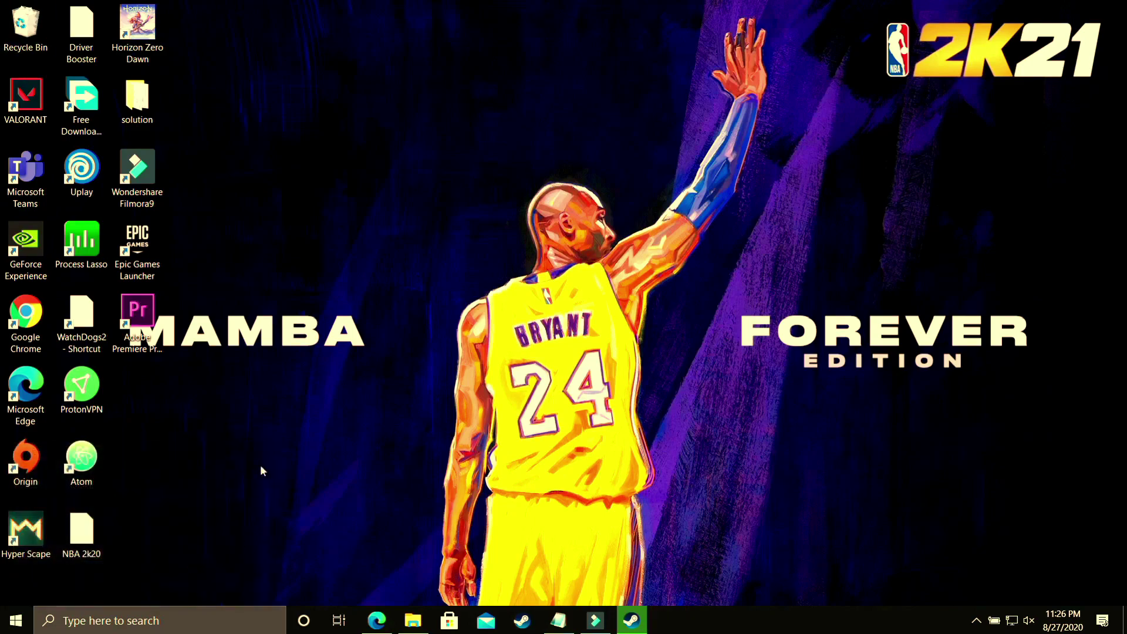
Permanently delete everything in the user's Temp folder, skipping all files that are in use.
key(ctrl+a)
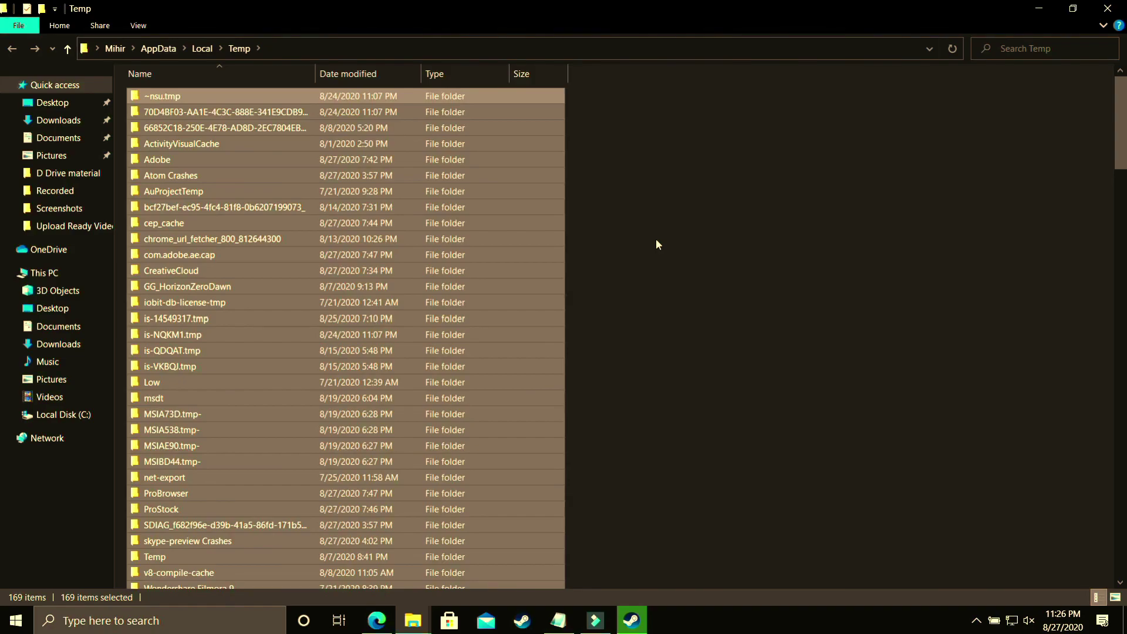
key(shift+Delete)
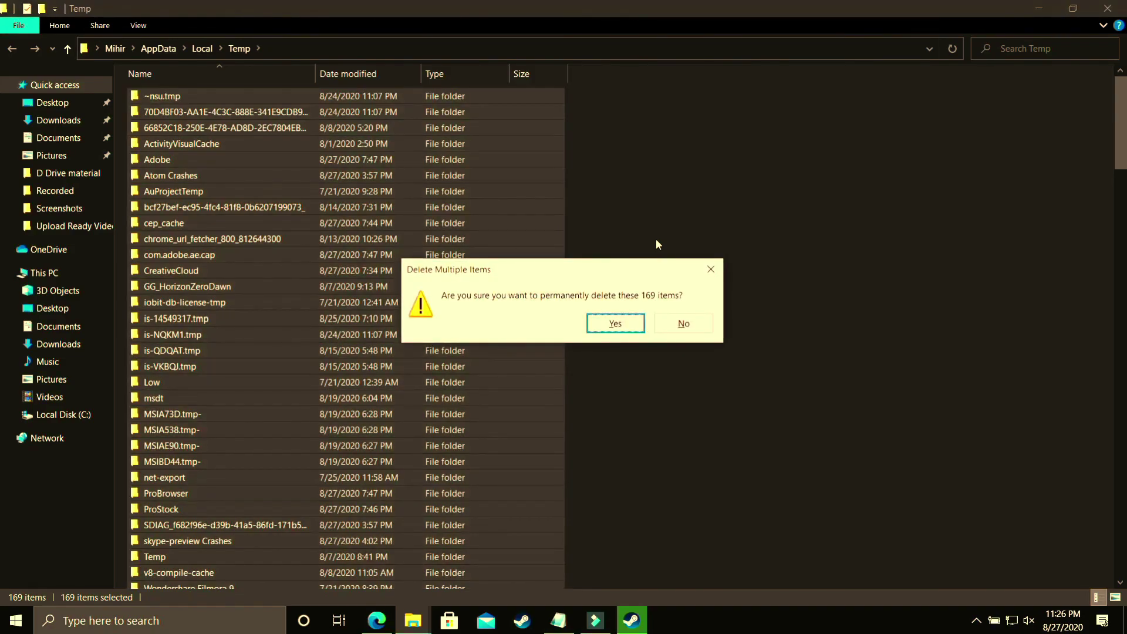
key(Return)
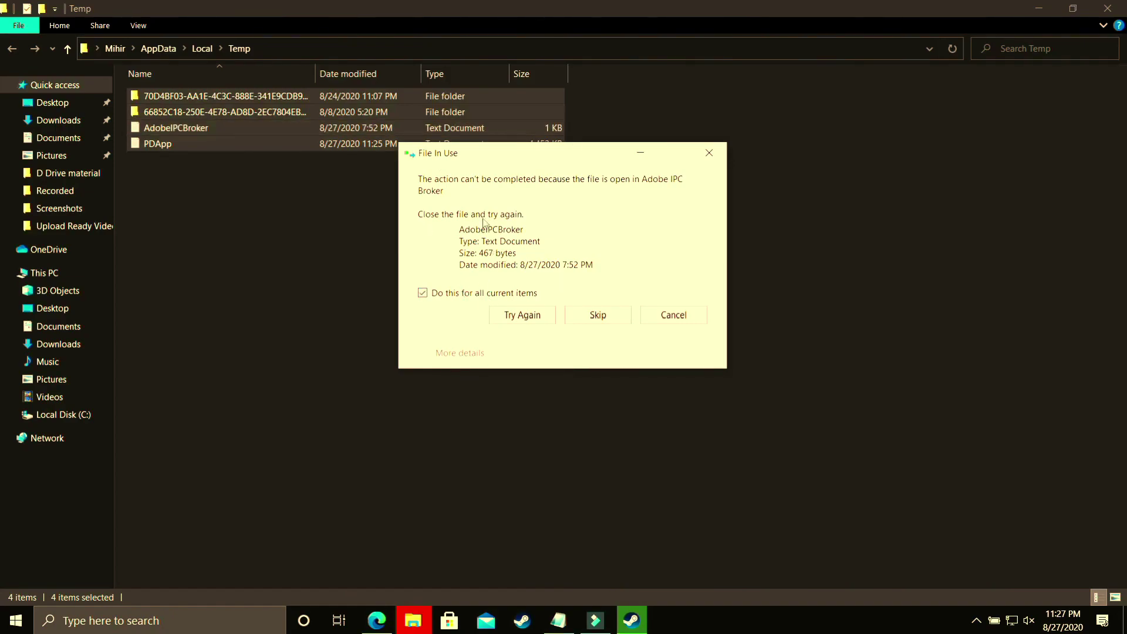
click(598, 315)
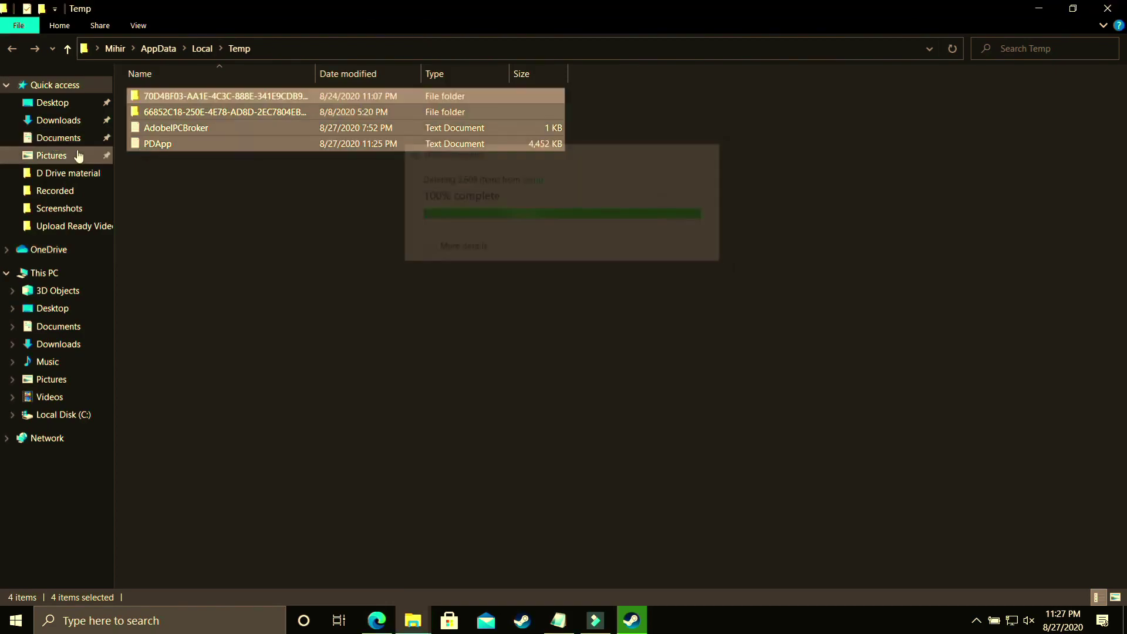
Open the Prefetch folder inside the Windows folder on Local Disk (C:), granting permission to access it.
click(58, 281)
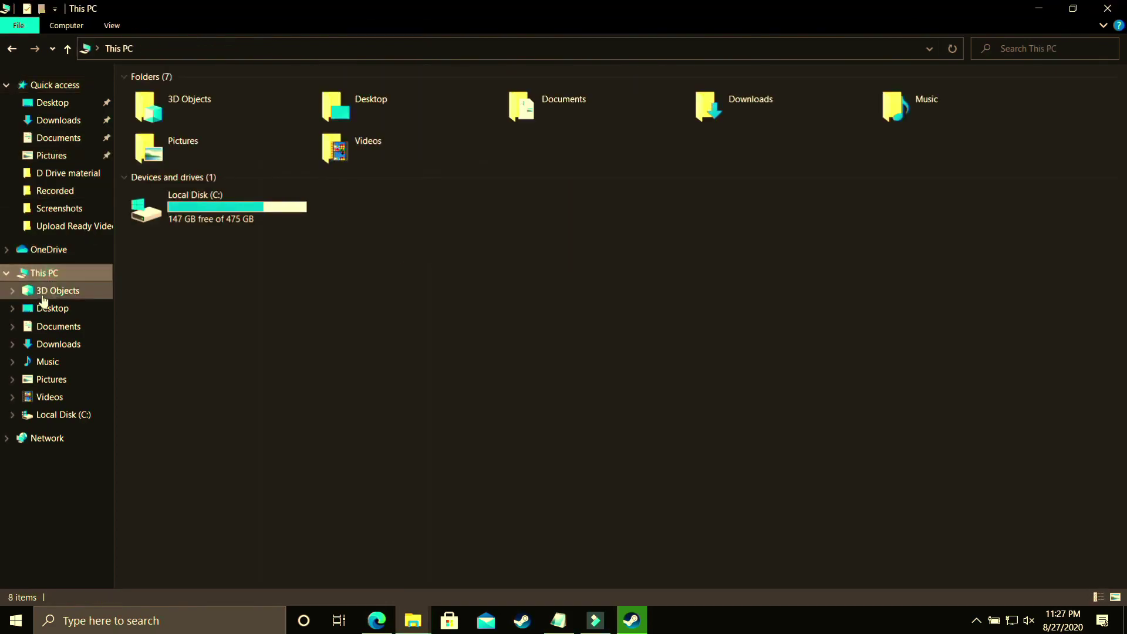
click(208, 197)
double_click(208, 198)
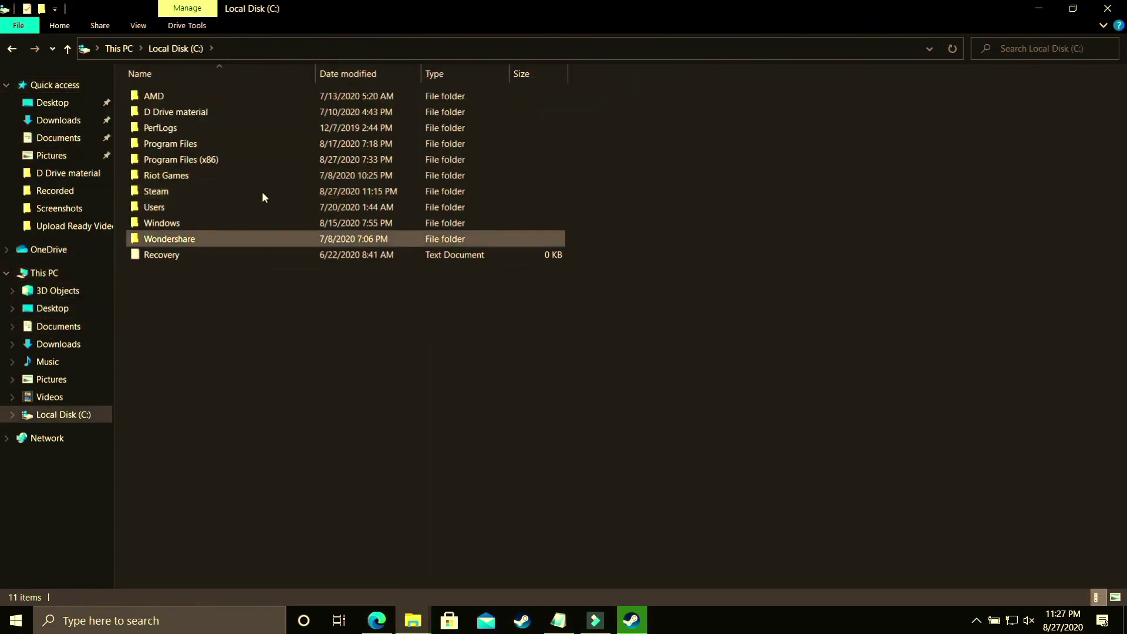
click(216, 223)
double_click(216, 223)
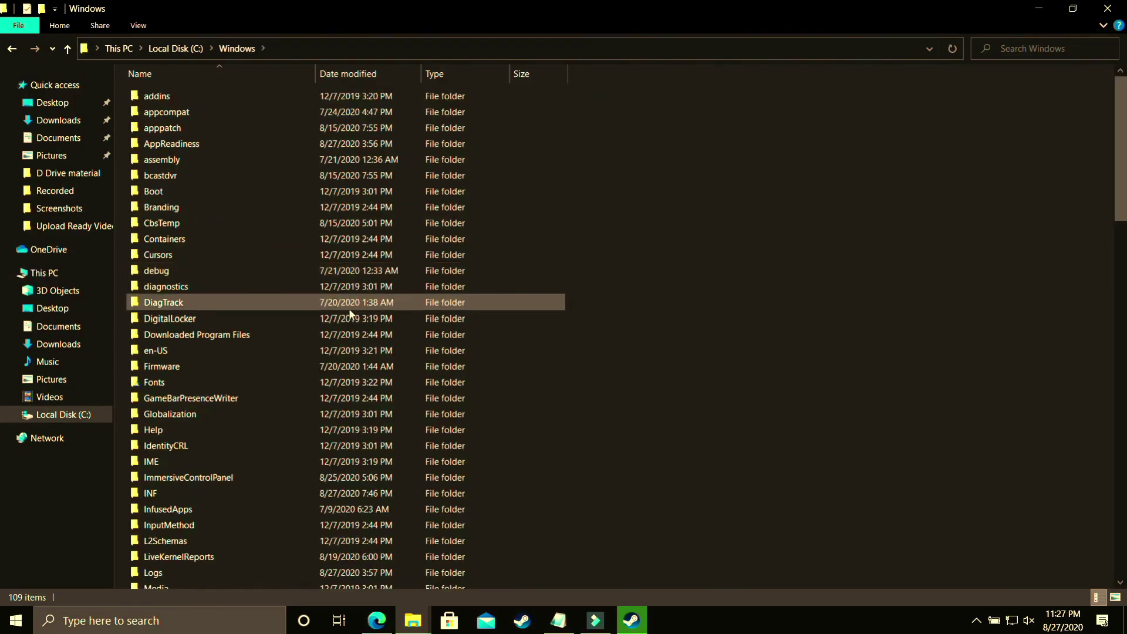
text(prefetch)
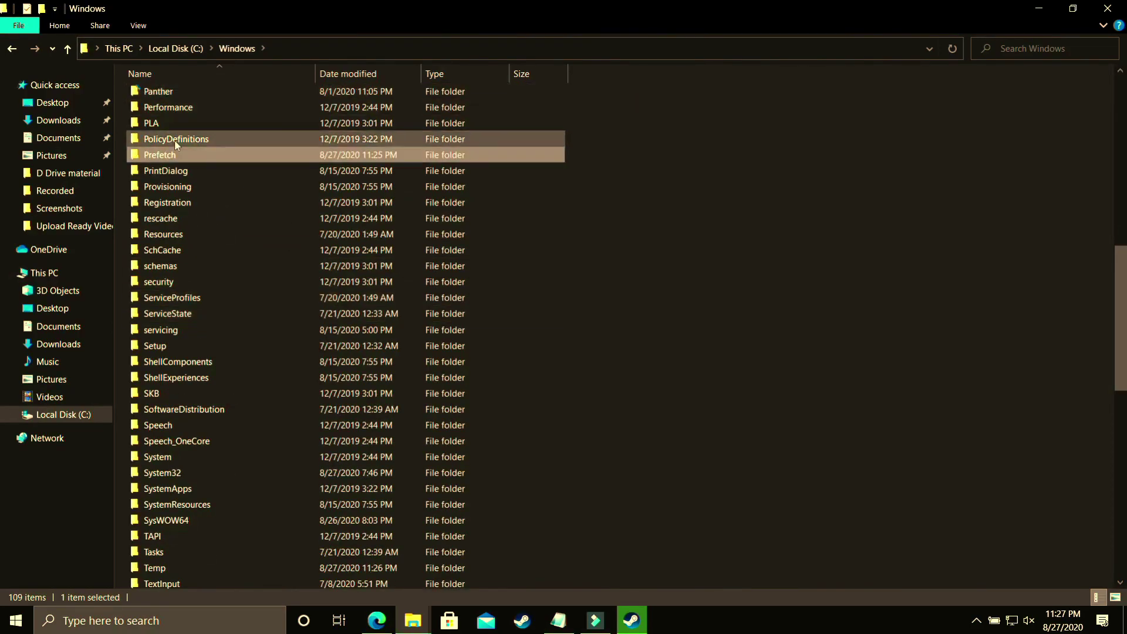
double_click(172, 154)
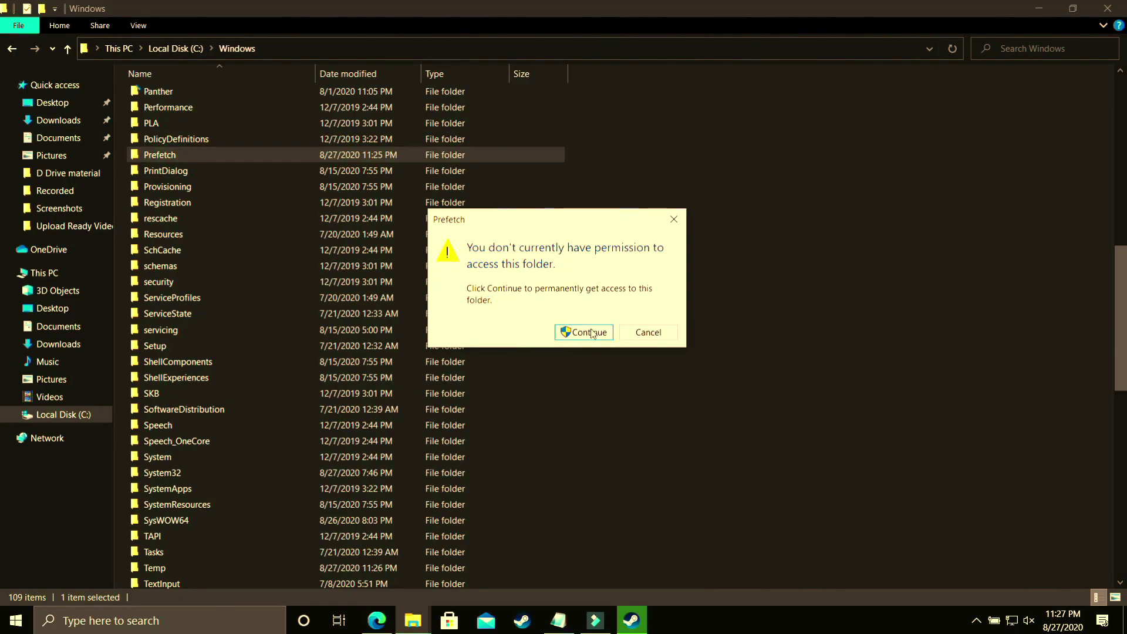
click(584, 332)
Permanently delete everything in the Prefetch folder, including the ReadyBoot folder, skipping files that are in use.
key(ctrl+a)
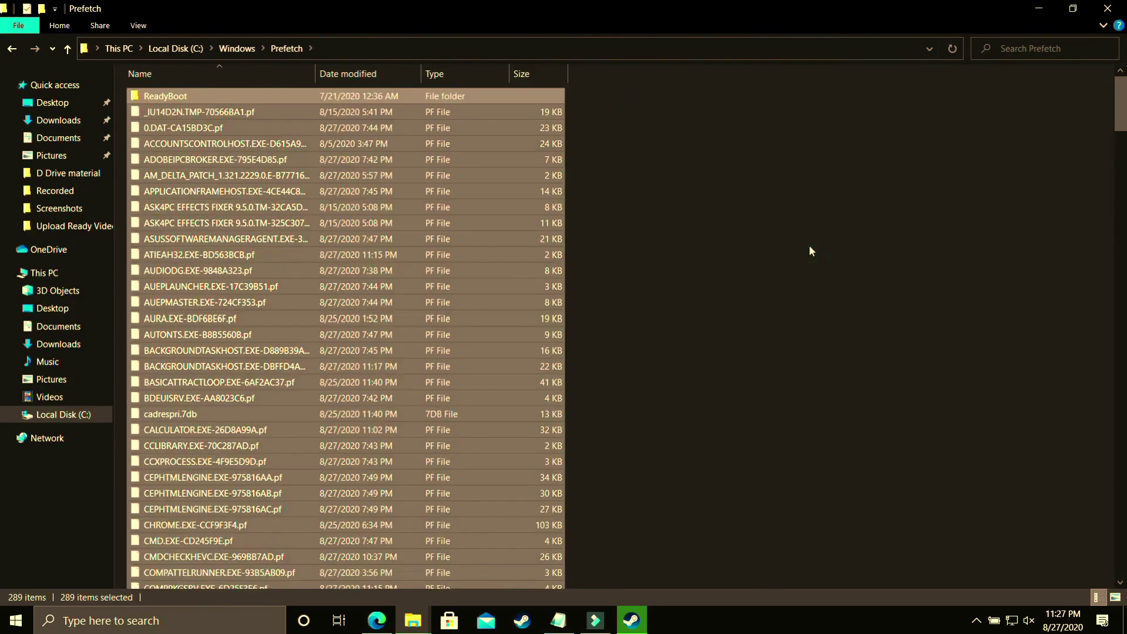
ctrl+click(164, 96)
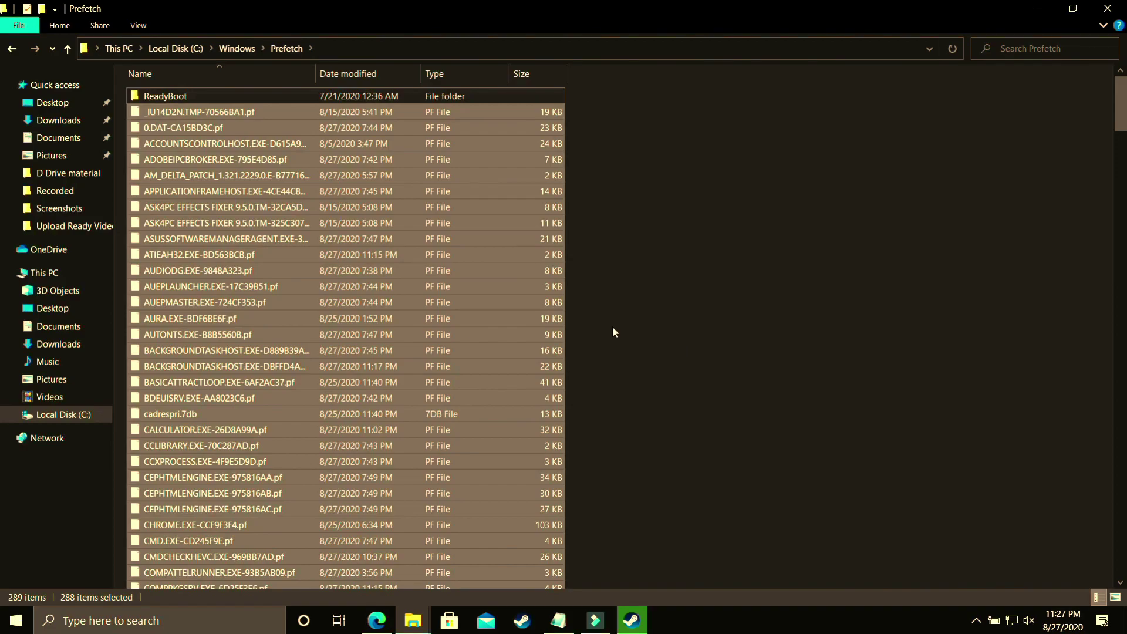
key(ctrl+a)
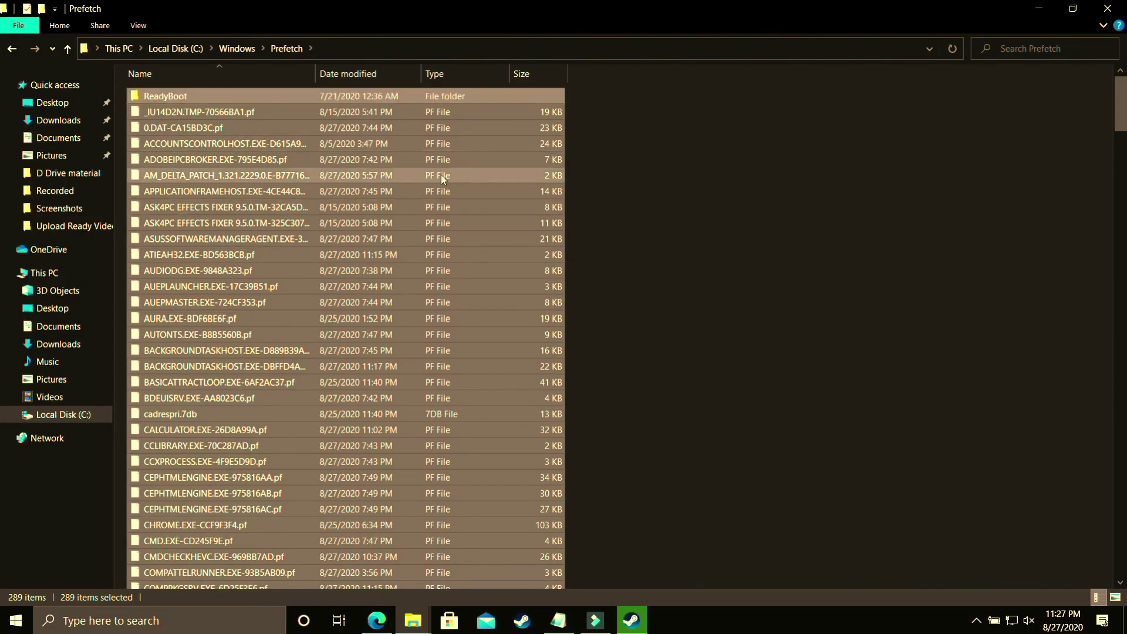
key(shift+Delete)
key(Return)
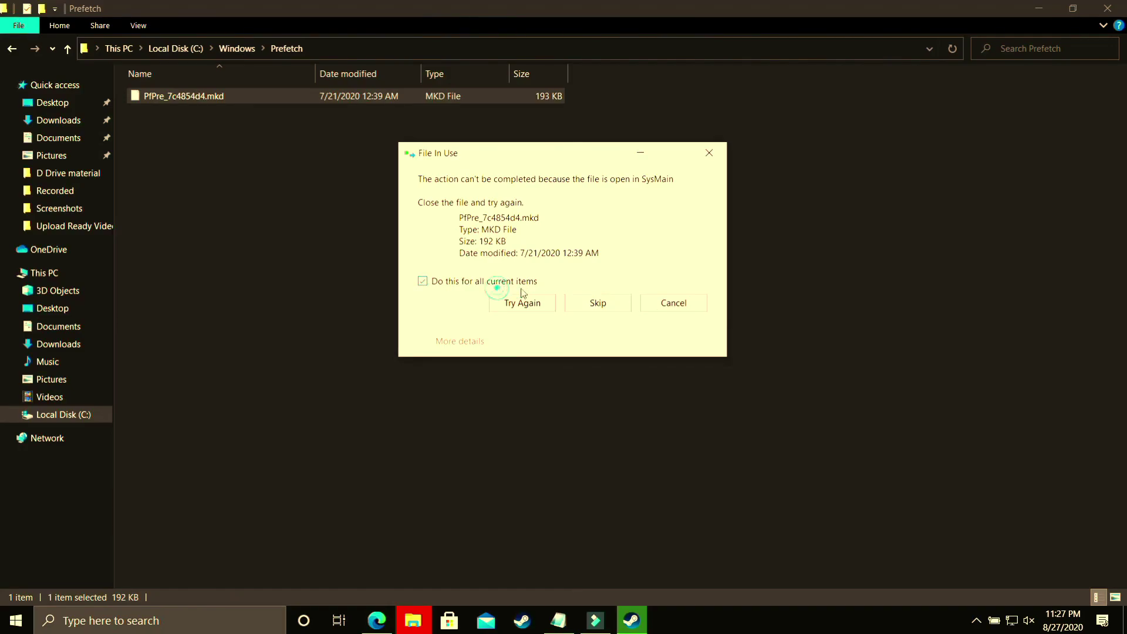
click(598, 303)
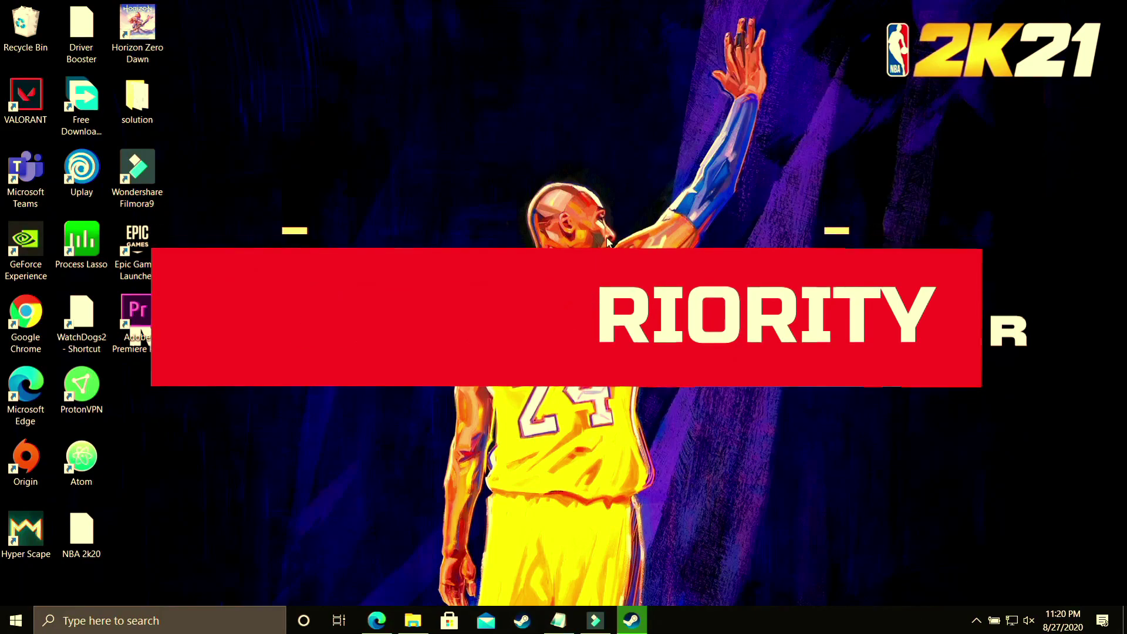
Switch to Steam, launch NBA 2K20 from the library, and minimize the Steam window.
click(631, 621)
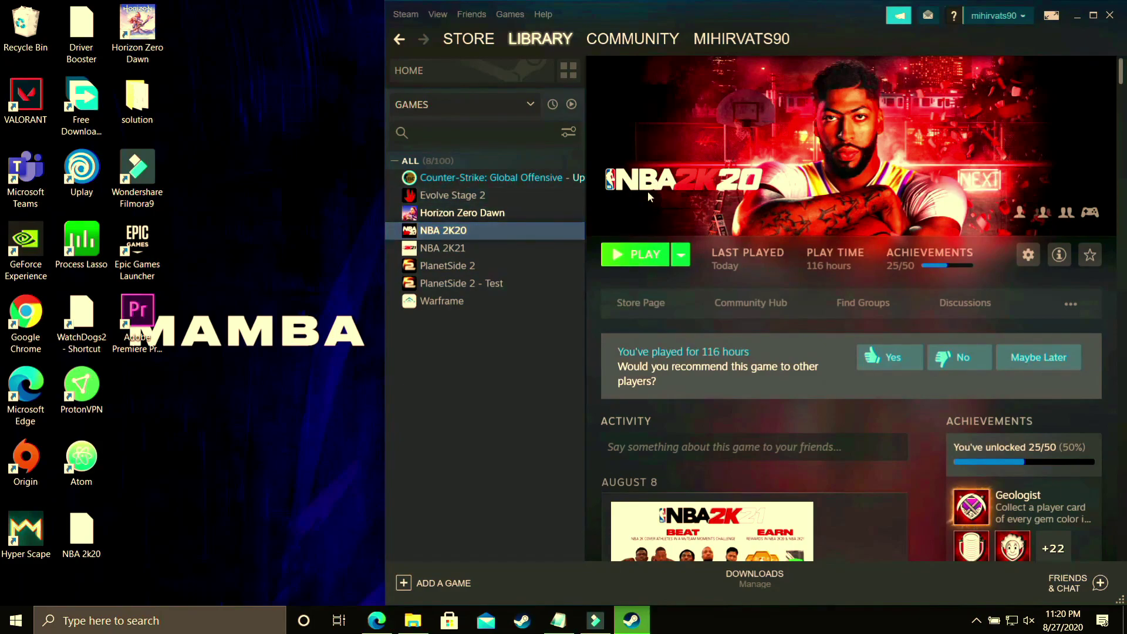
click(615, 256)
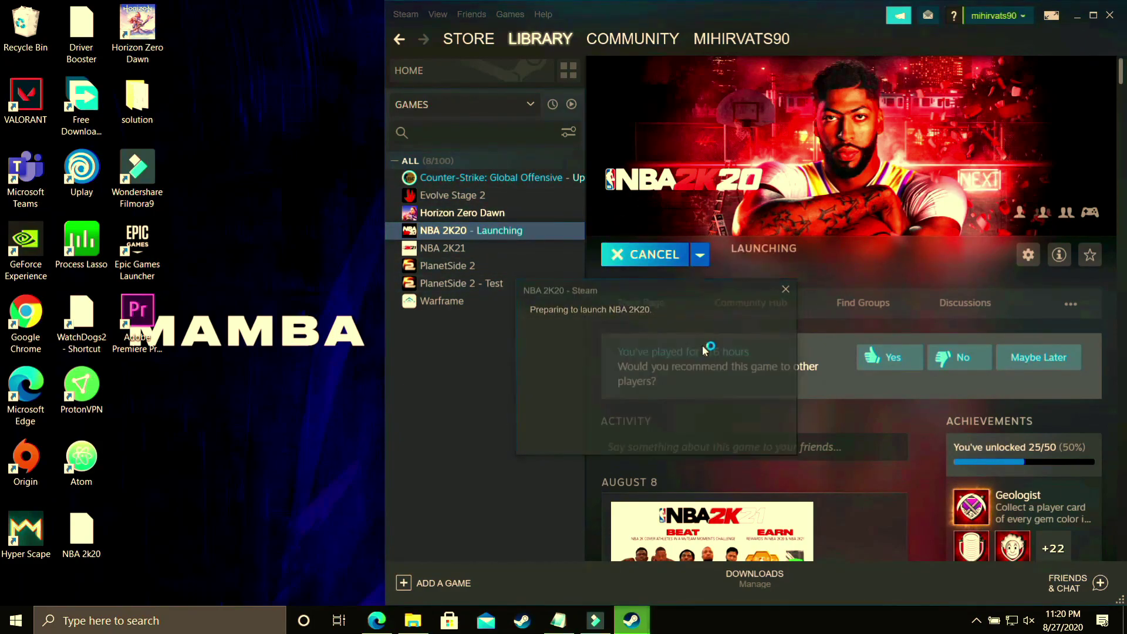
click(1077, 14)
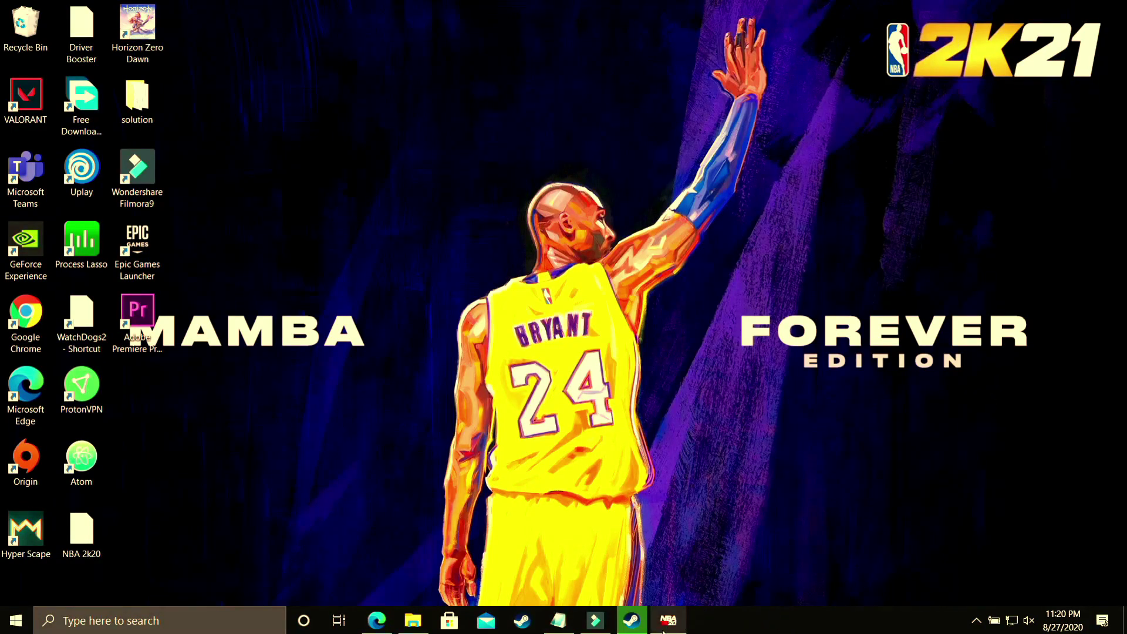
Open Task Manager and show the NBA2K20 app's process in the detailed process list.
right_click(787, 627)
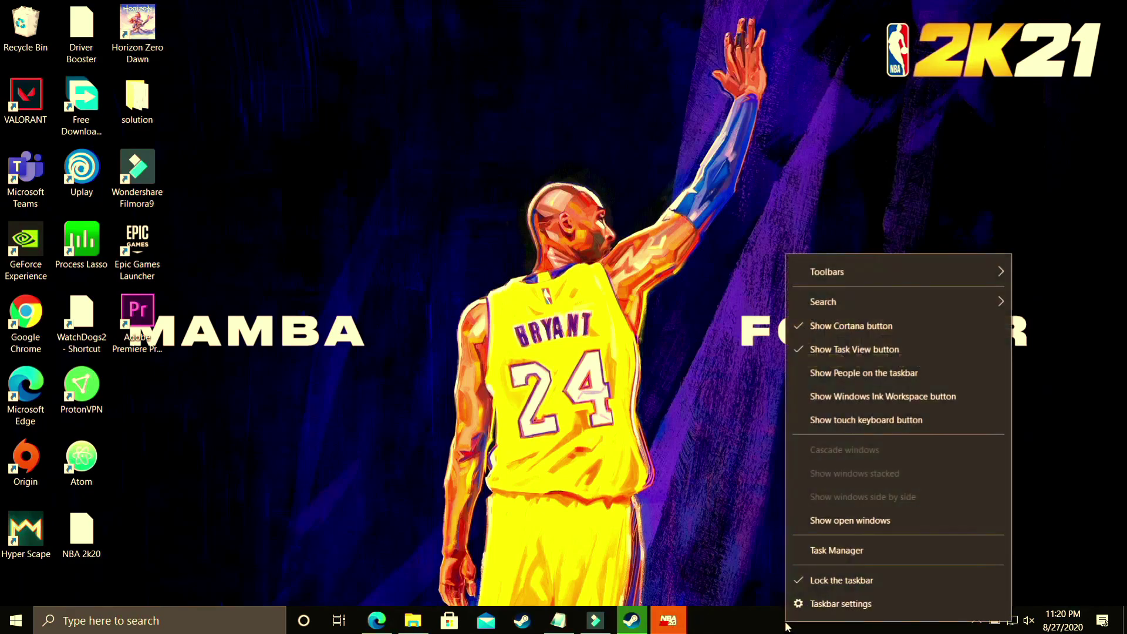
click(847, 557)
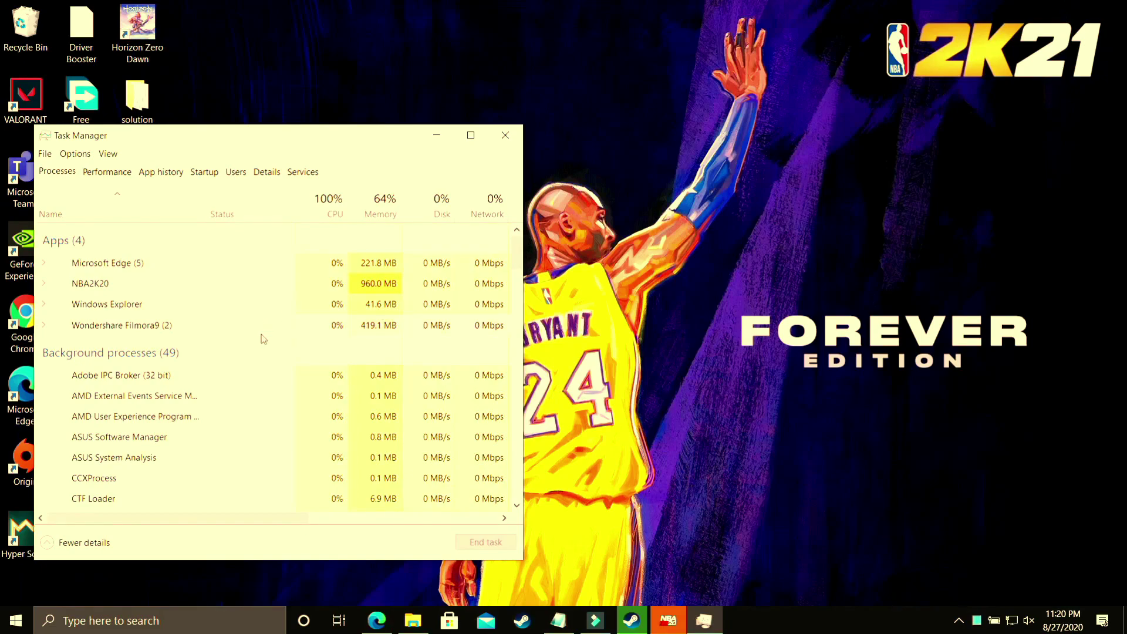
right_click(92, 284)
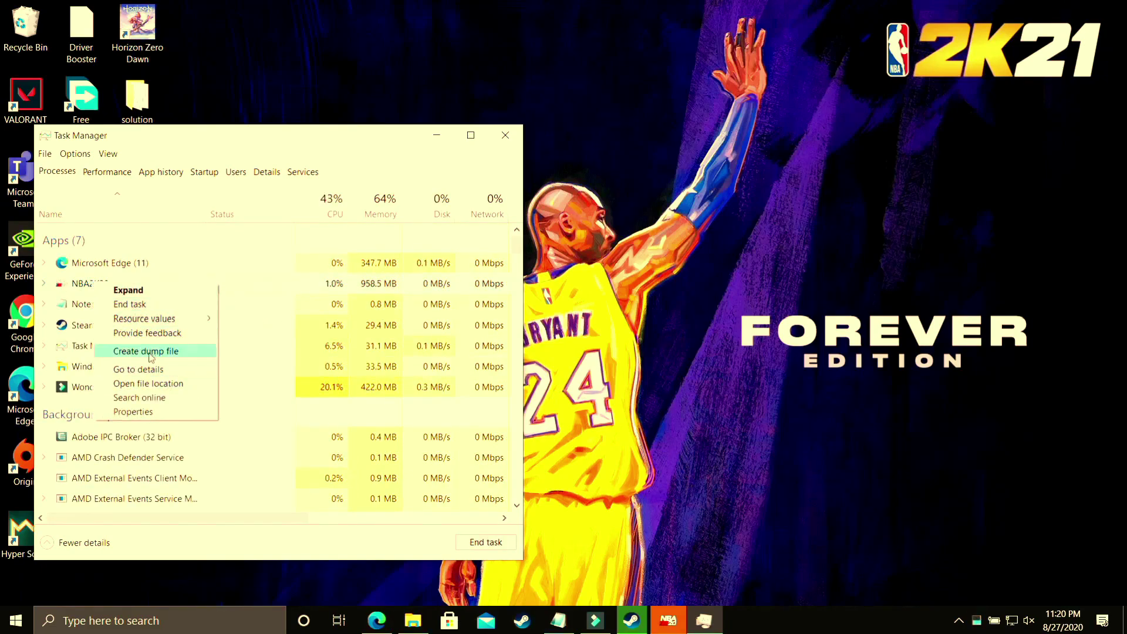
click(64, 292)
right_click(66, 292)
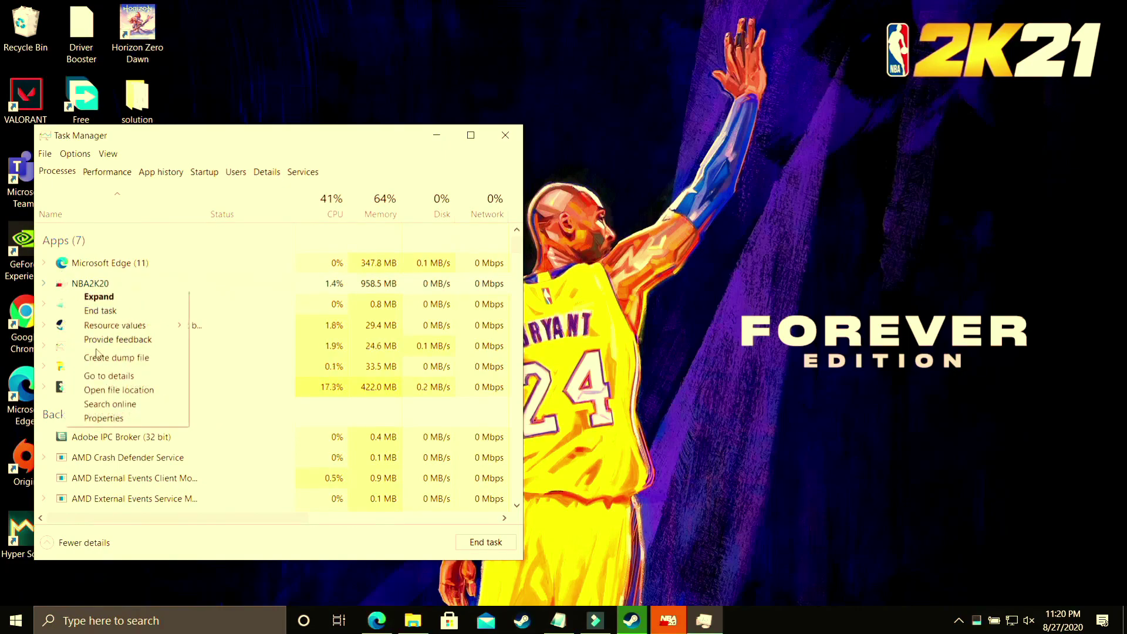
click(110, 376)
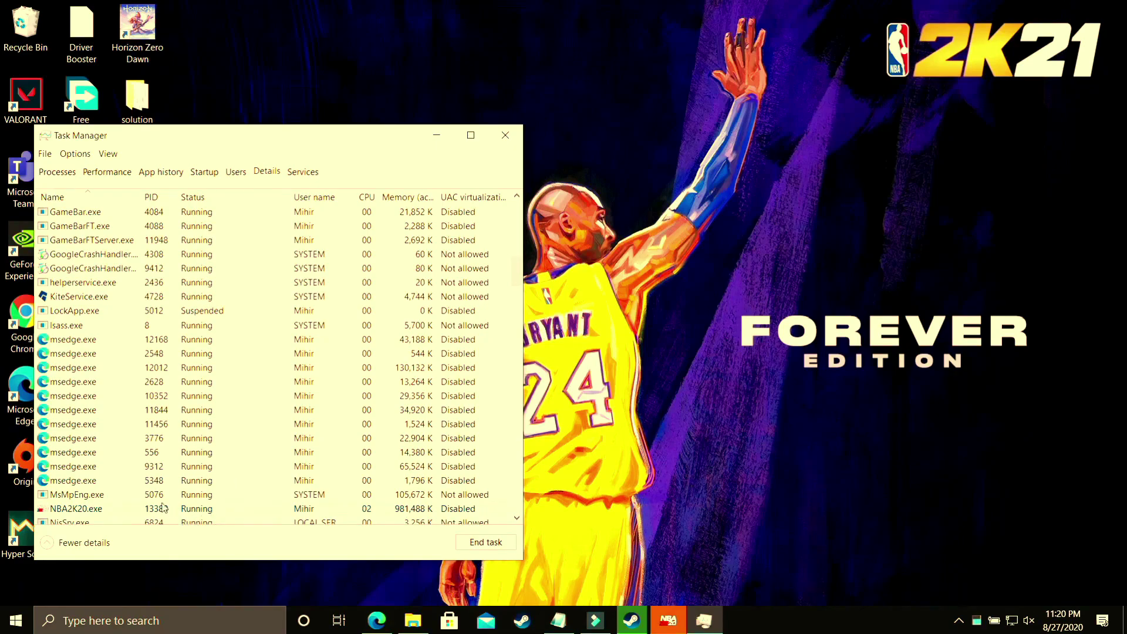
Set the priority of the NBA2K20.exe process to High, confirm the change, and close Task Manager.
right_click(166, 510)
mouse_move(191, 381)
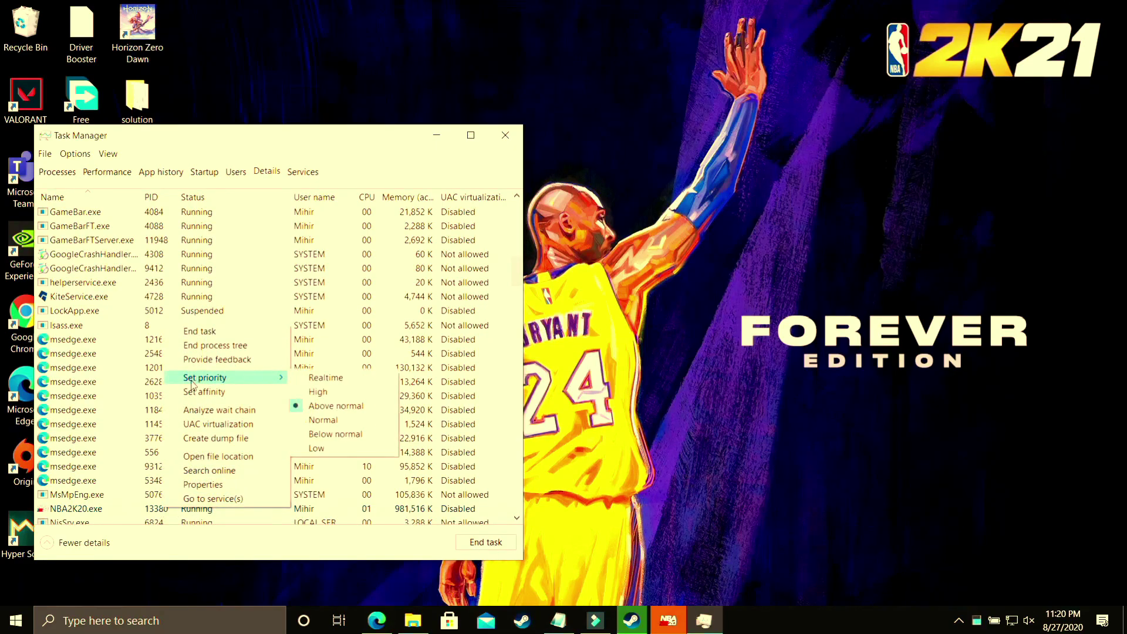
click(346, 398)
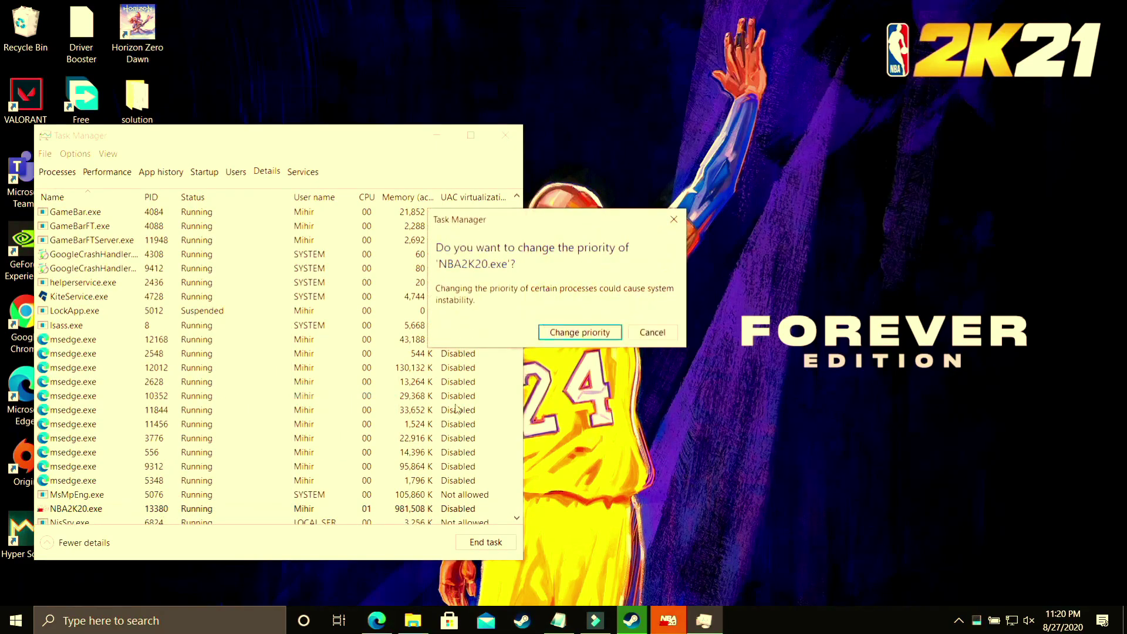
click(580, 332)
right_click(176, 510)
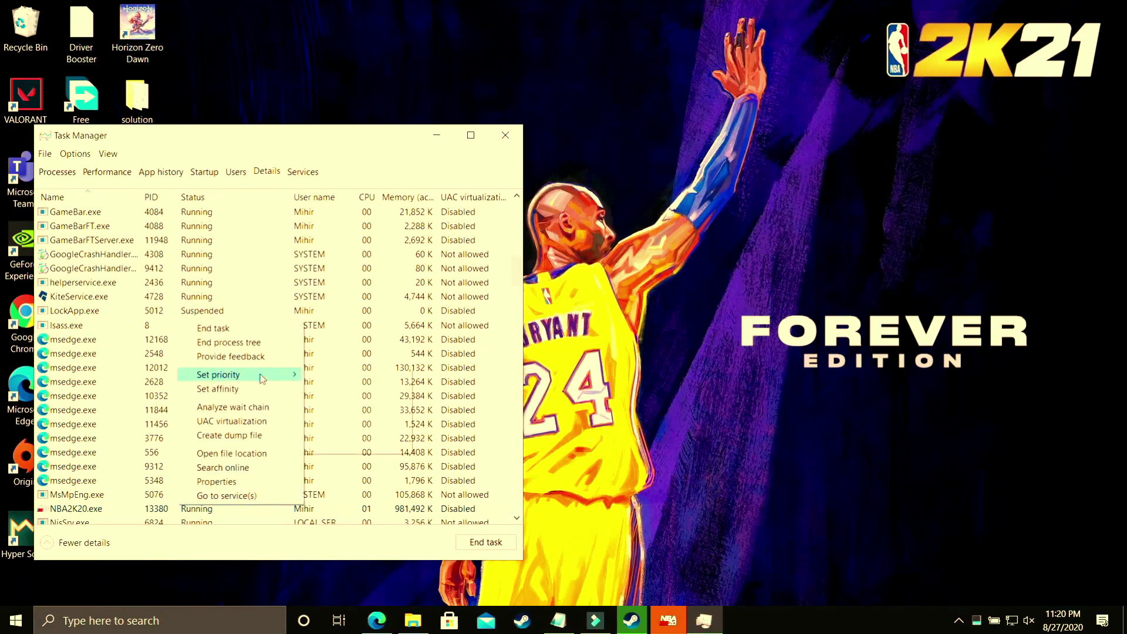
mouse_move(261, 377)
click(354, 390)
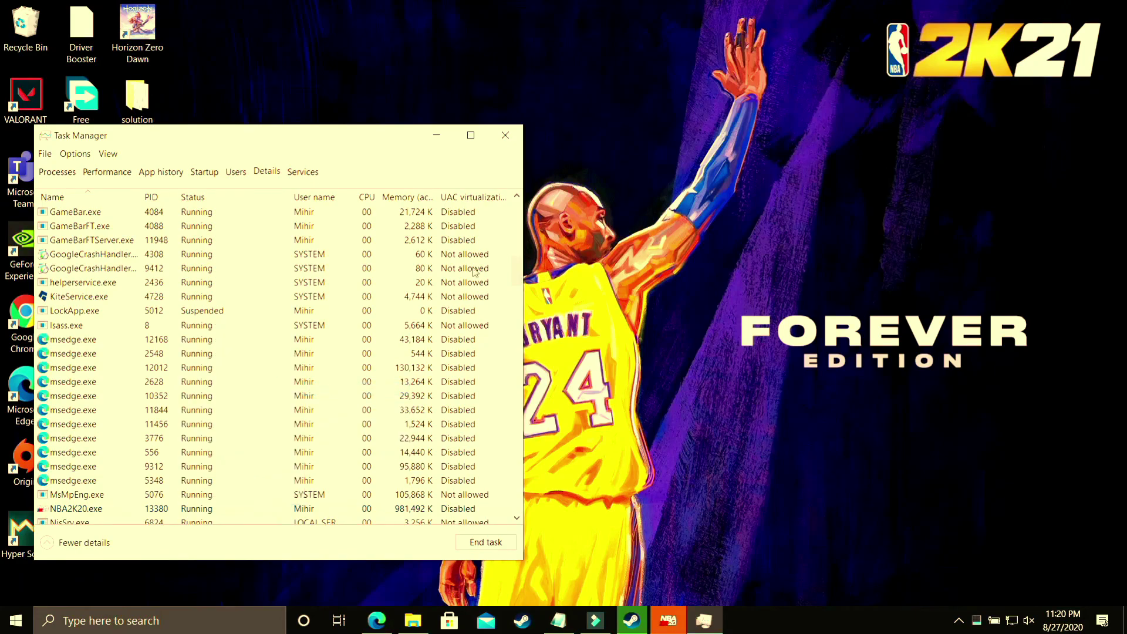
click(516, 137)
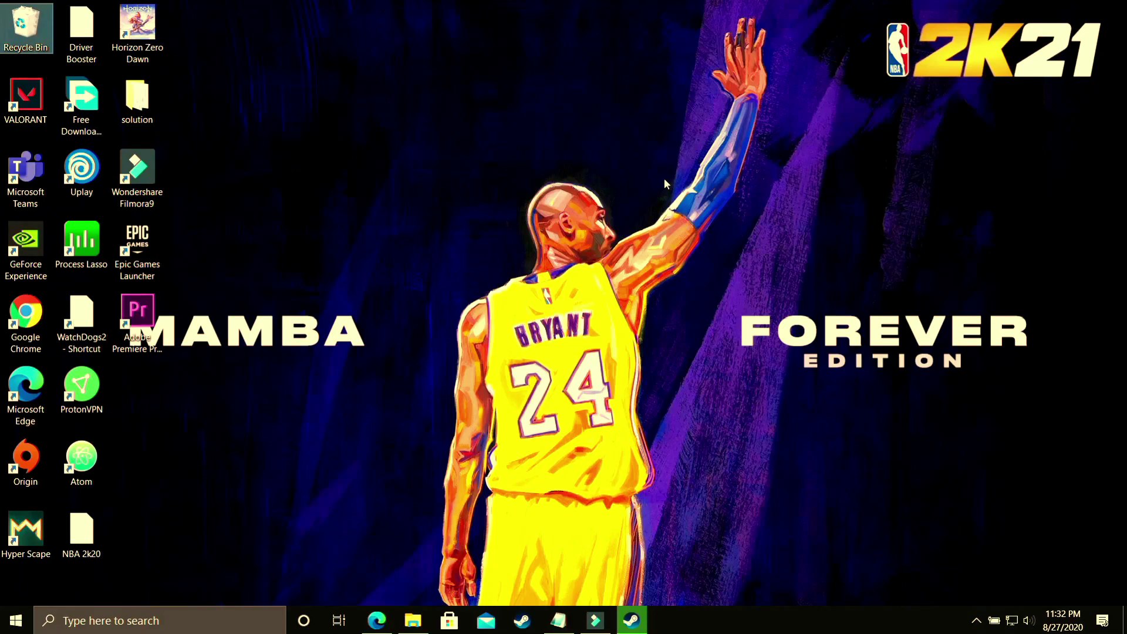
Switch to Microsoft Edge and look through the Bing search results for driver updater.
click(376, 620)
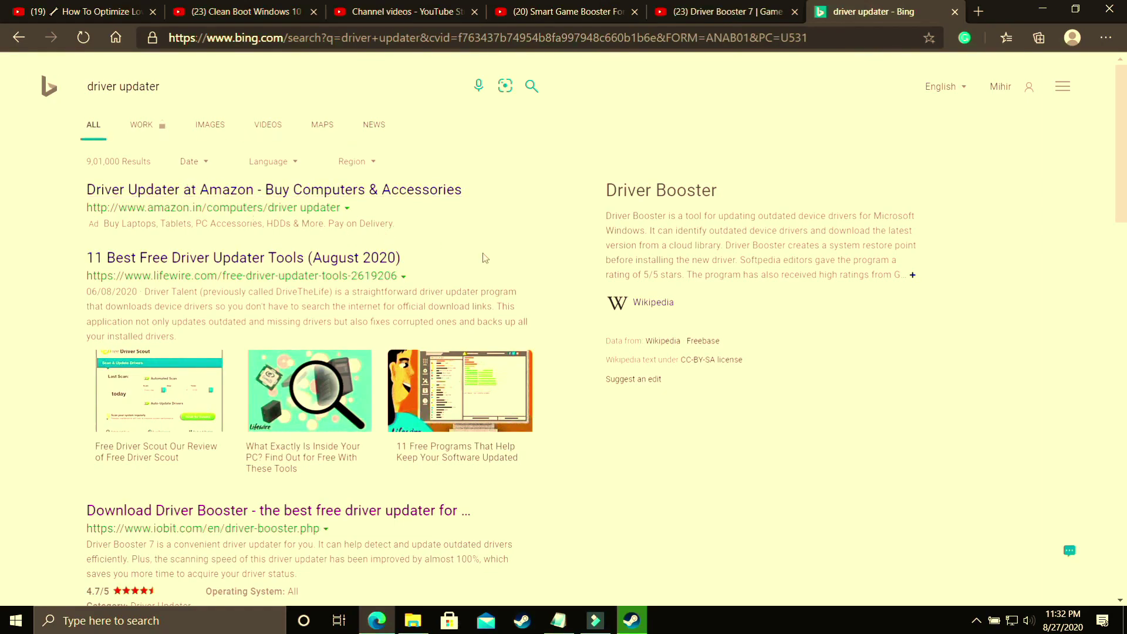
scroll(566, 360, down, 4)
scroll(647, 347, down, 7)
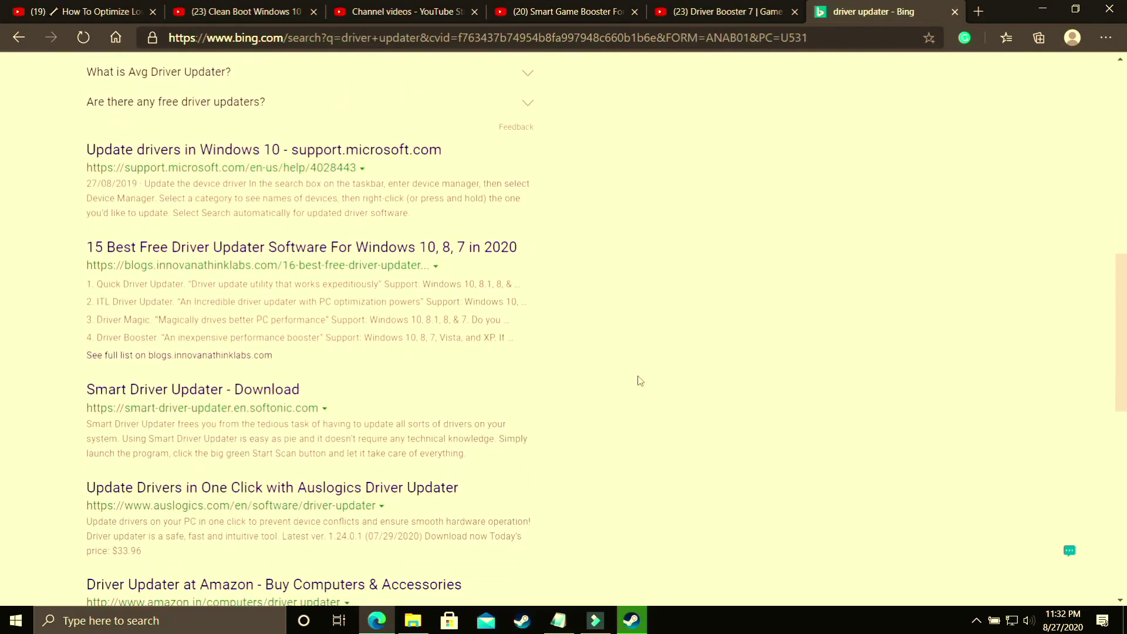
scroll(502, 403, down, 7)
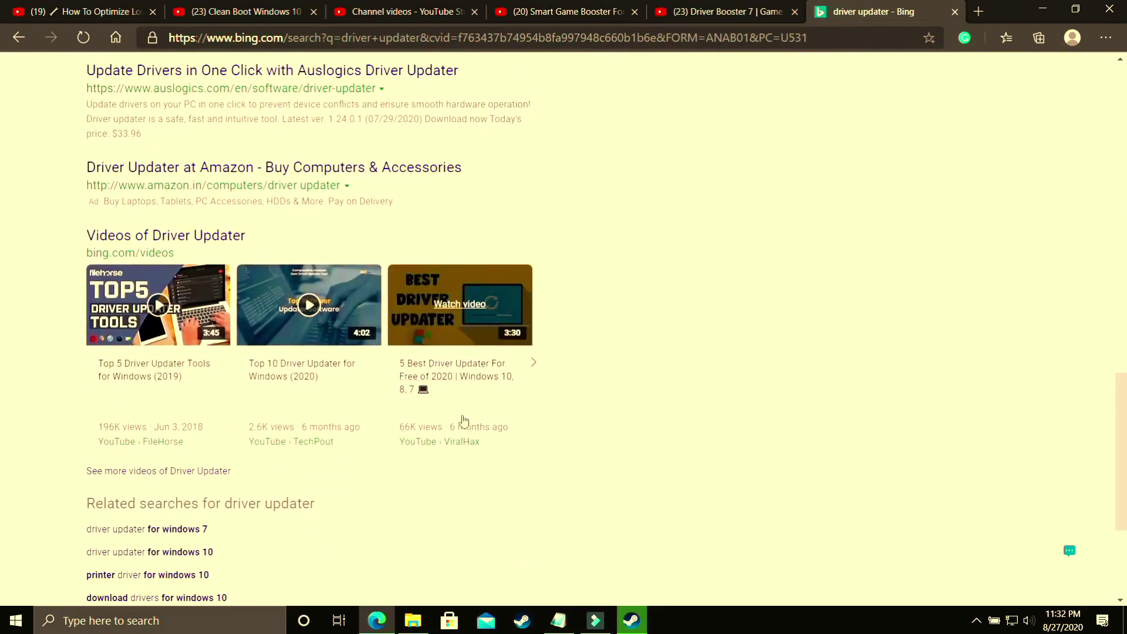
Review the driver updater search results around the Driver Booster entry and switch to the Driver Booster 7 YouTube video.
scroll(533, 335, up, 18)
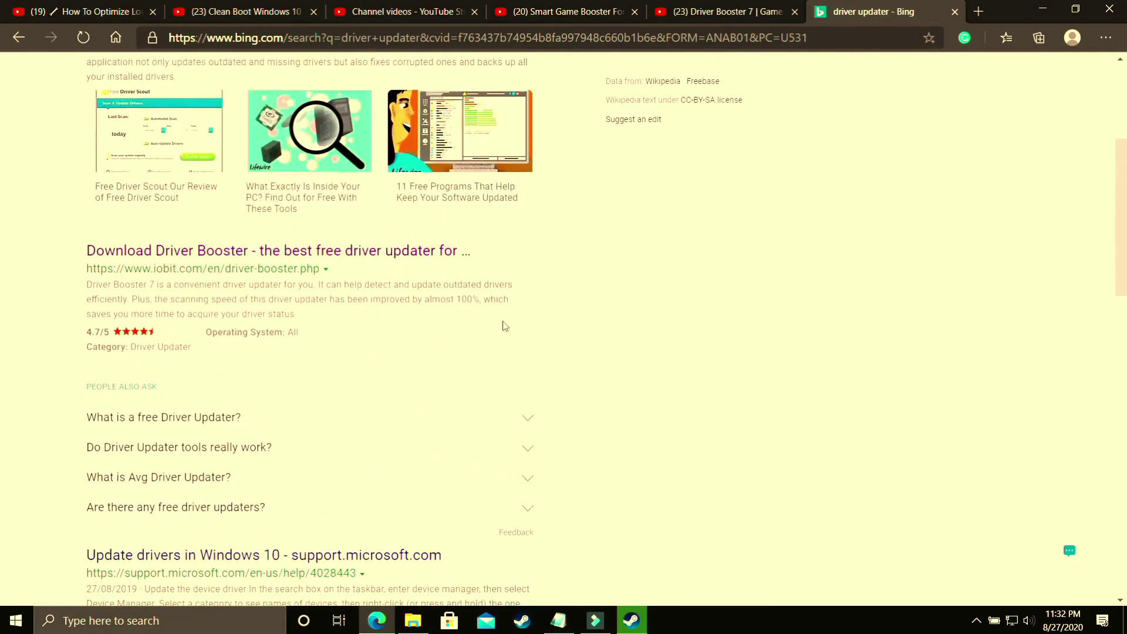
scroll(443, 388, down, 10)
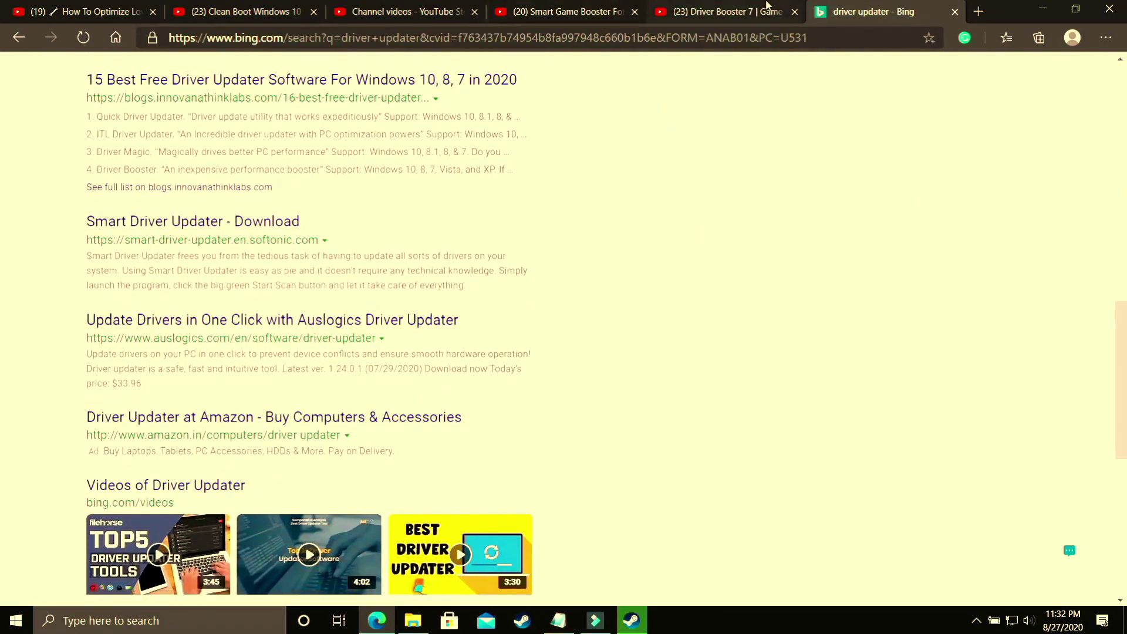
click(721, 13)
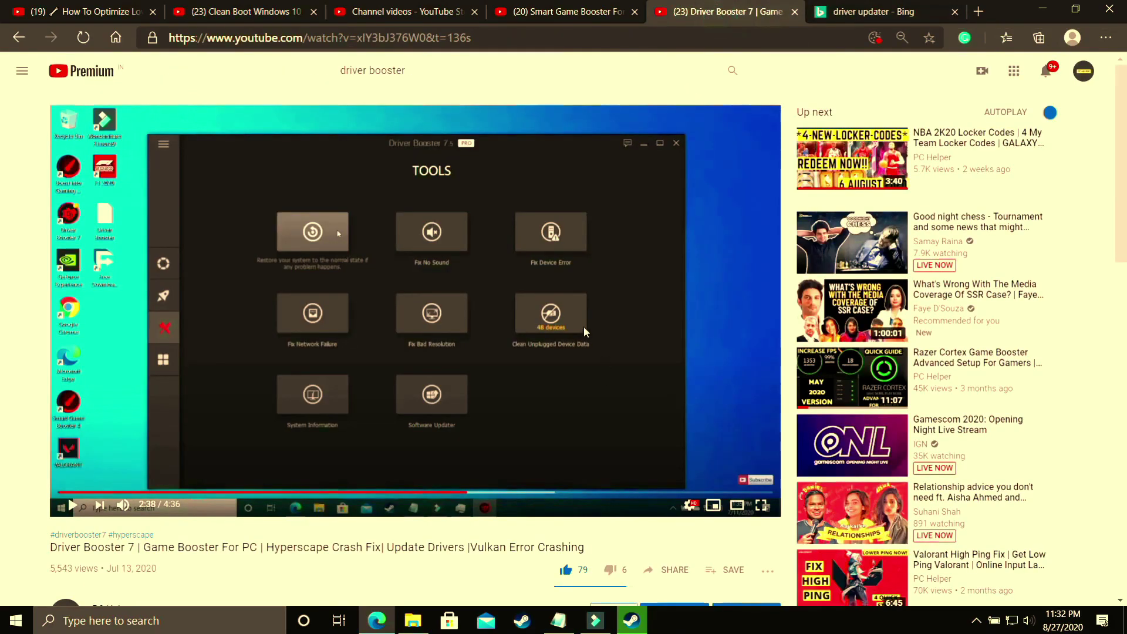
drag(41, 554, 78, 553)
click(78, 553)
click(857, 12)
click(710, 14)
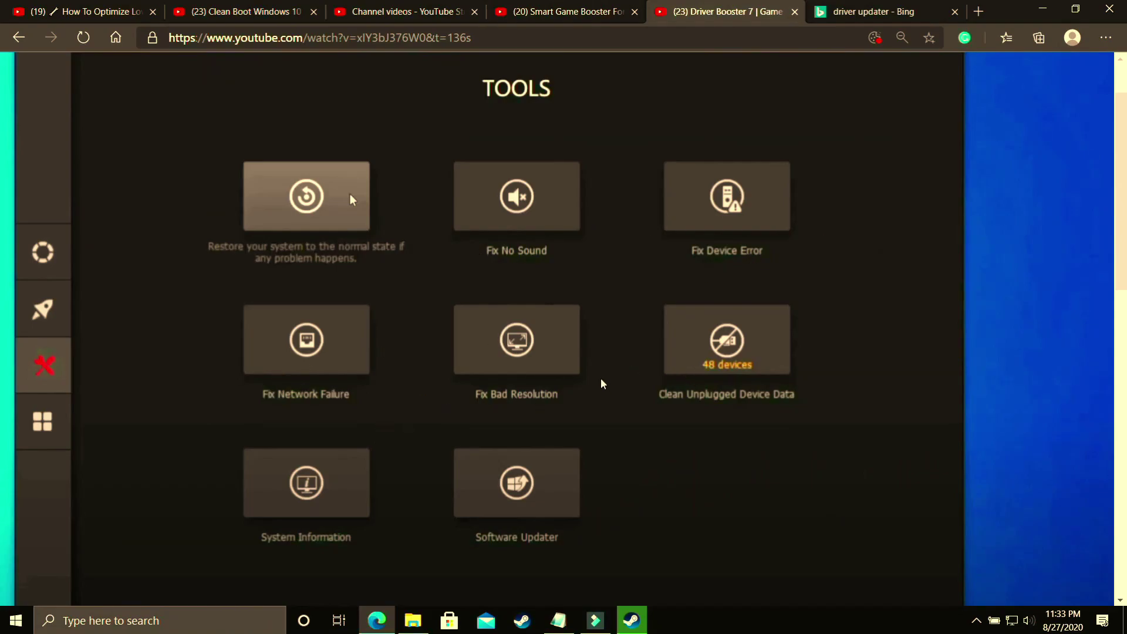
Look through the Driver Booster 7 video page down to its description and download link.
scroll(602, 384, down, 3)
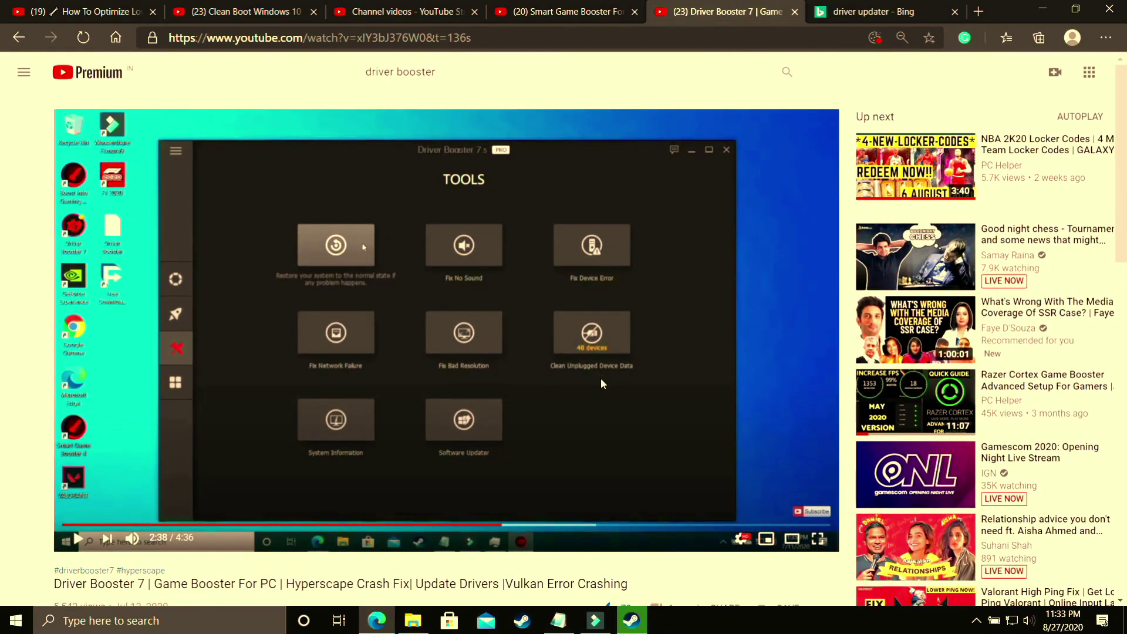
scroll(600, 384, down, 5)
scroll(600, 383, up, 5)
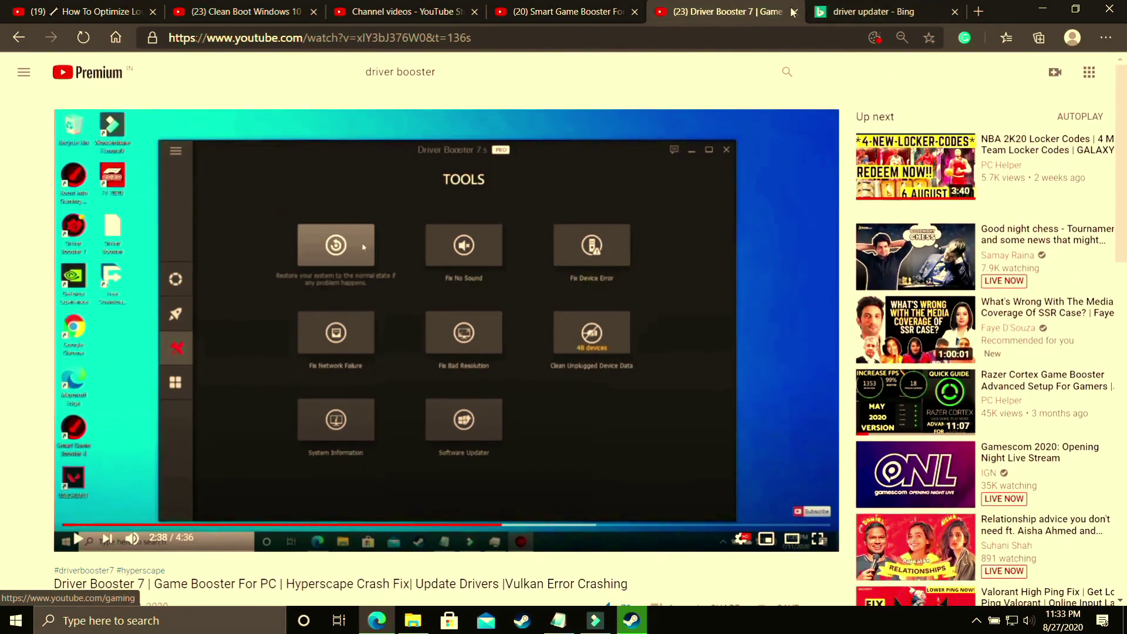
scroll(521, 212, down, 3)
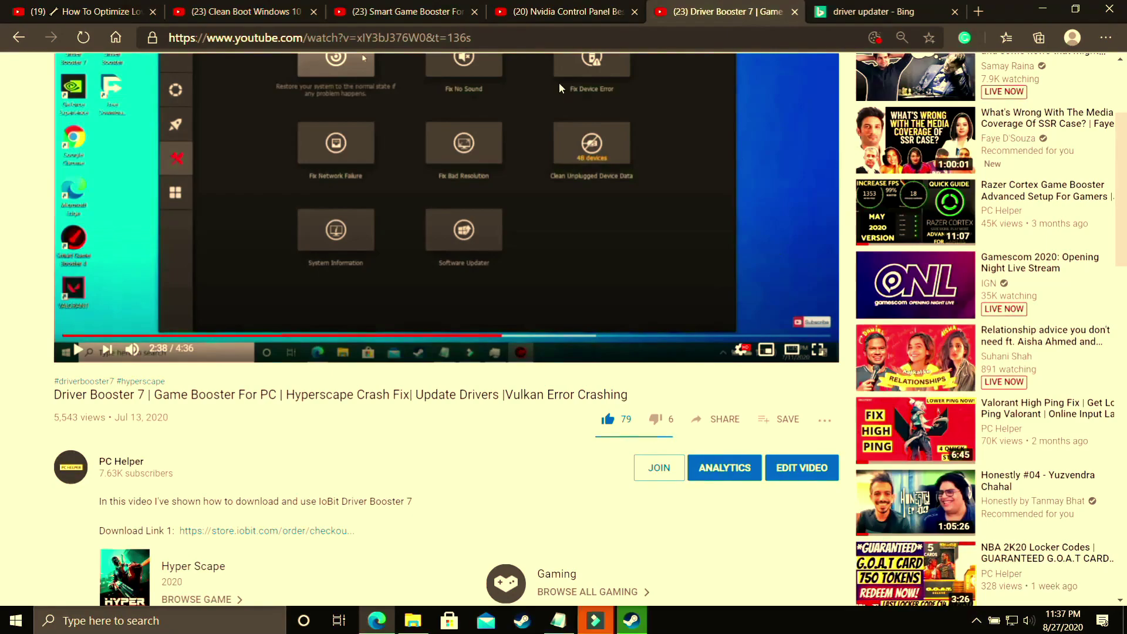
Show the Nvidia Control Panel best settings video, followed by the Smart Game Booster advanced setup video.
click(528, 11)
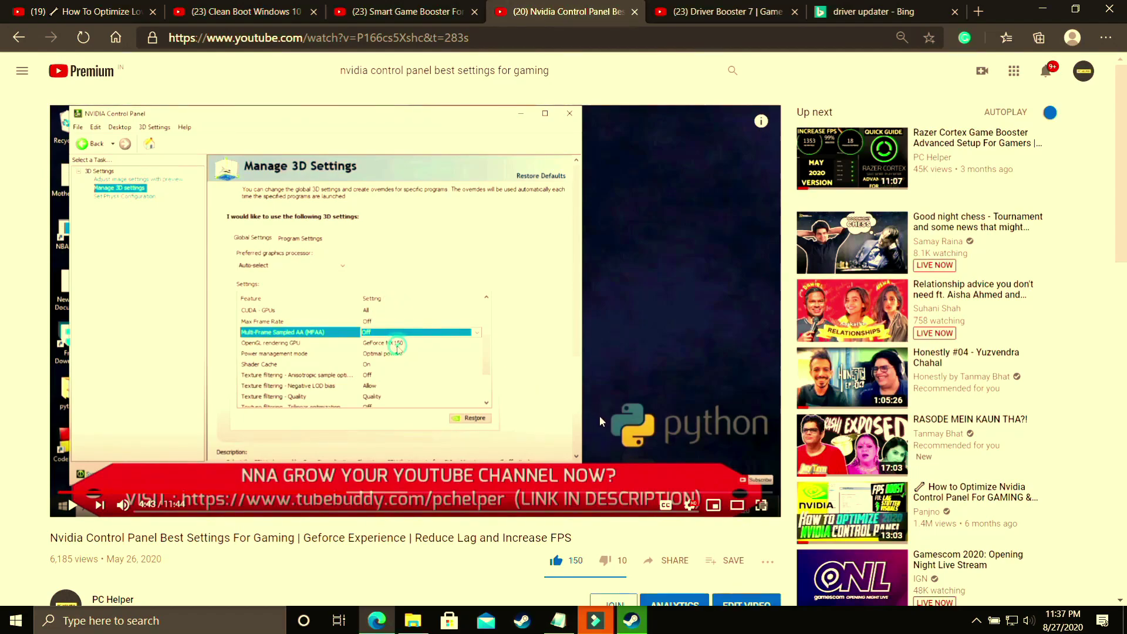
click(399, 12)
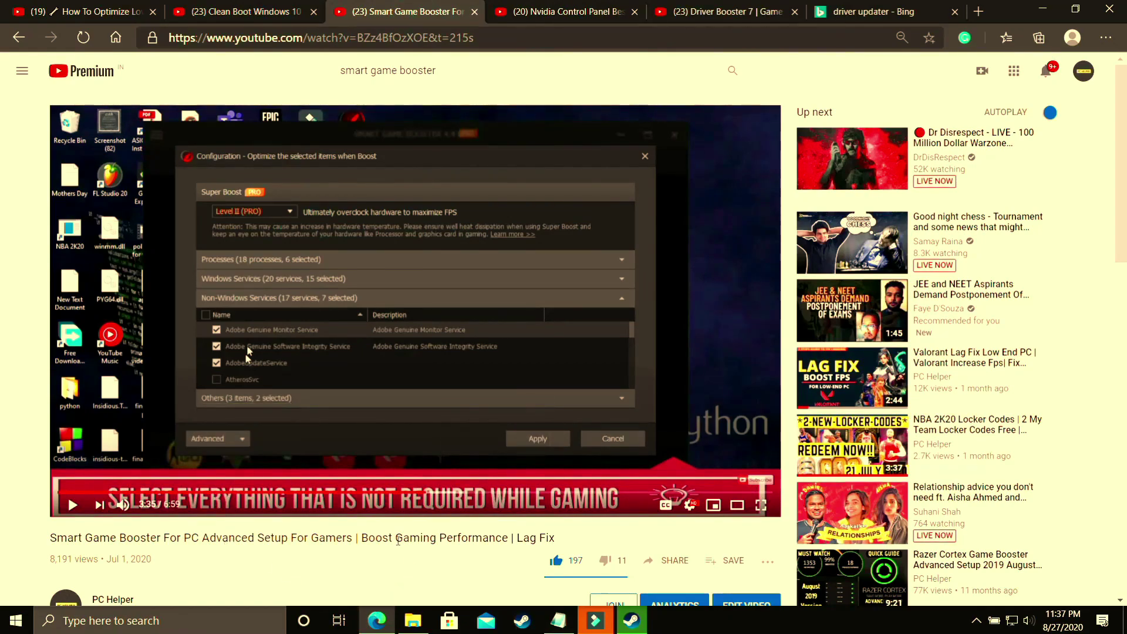